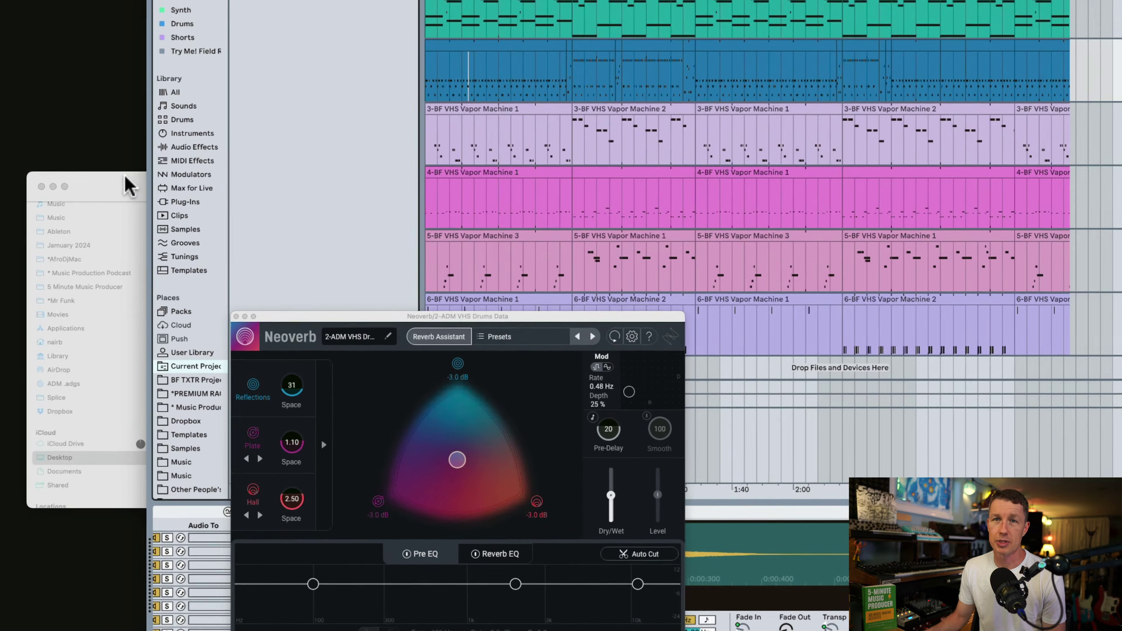
# In Finder, open the "VHS Vapor Motivation Under the Shell Project" folder on the Desktop
pyautogui.click(109, 278)
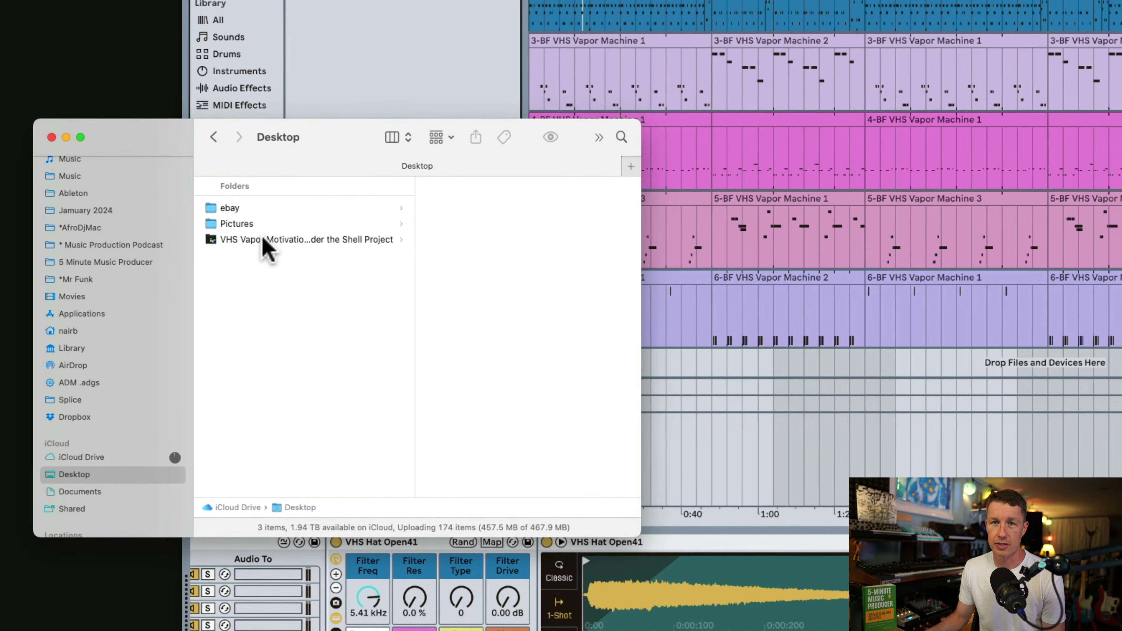
pyautogui.click(239, 254)
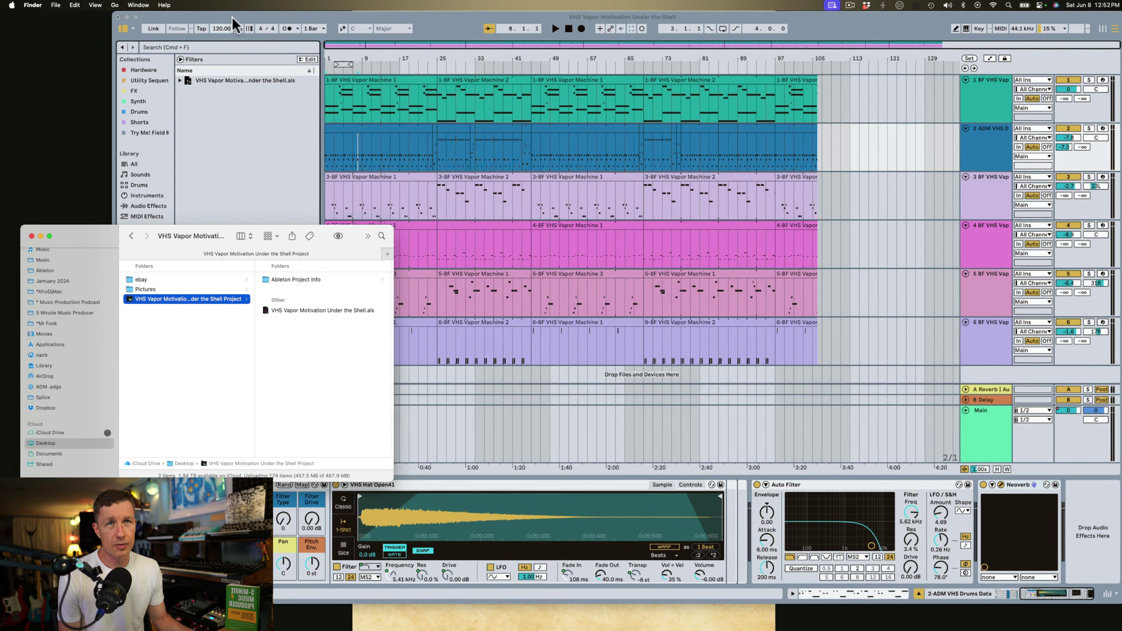
# Switch to Ableton Live and open the file manager's management report for the current project
pyautogui.click(234, 25)
pyautogui.click(50, 5)
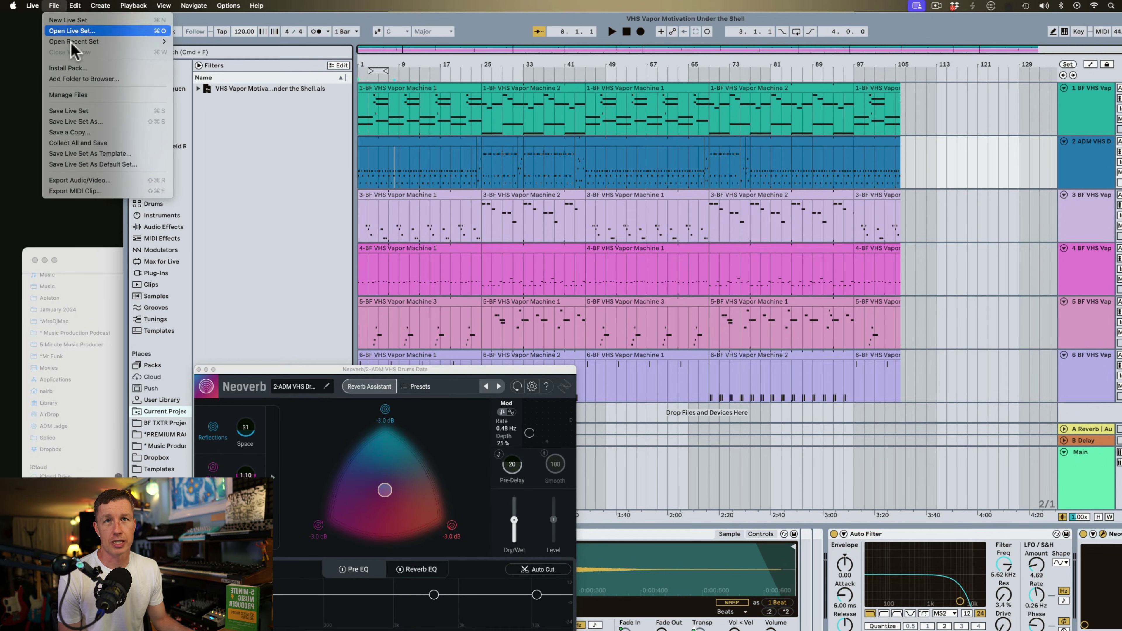
pyautogui.click(71, 95)
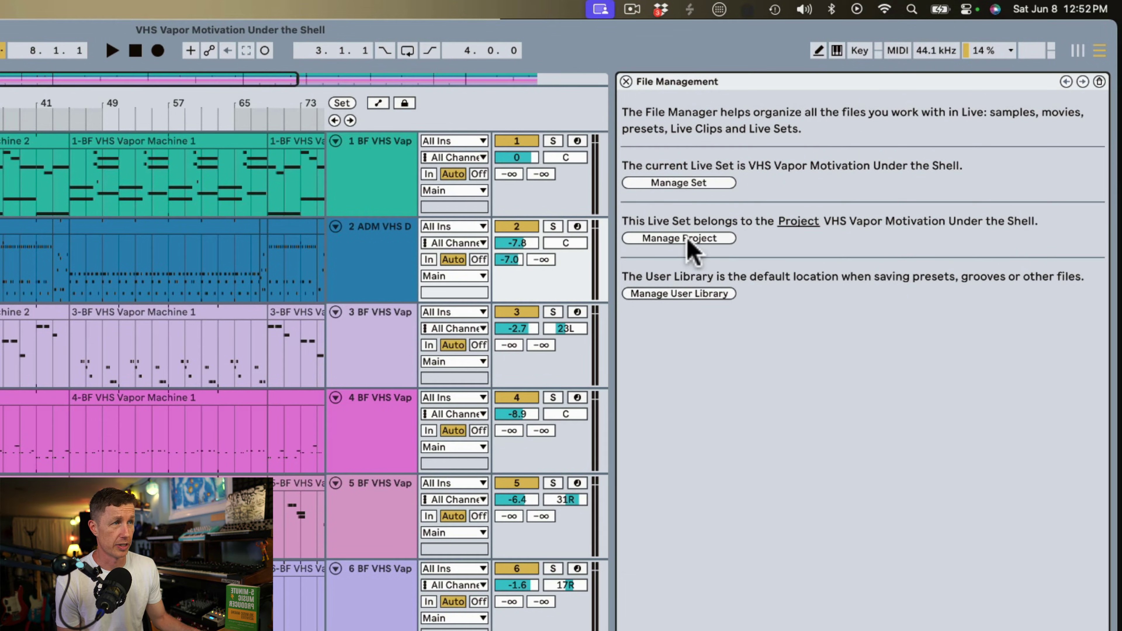
pyautogui.click(688, 239)
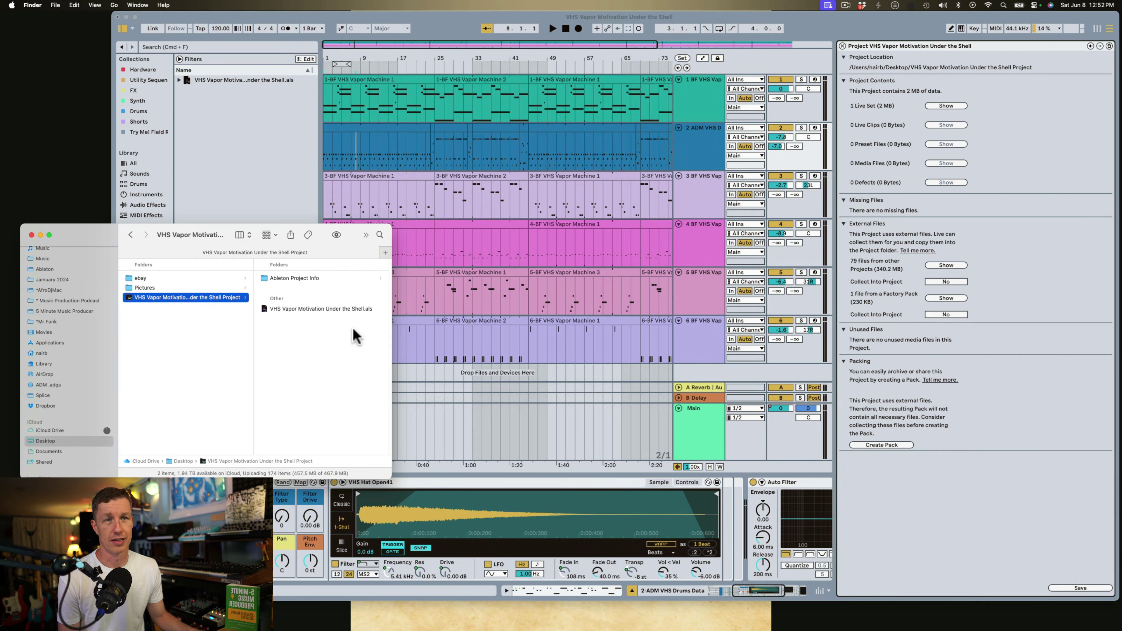
# List the external files taken from other projects and look through all of them
pyautogui.click(246, 165)
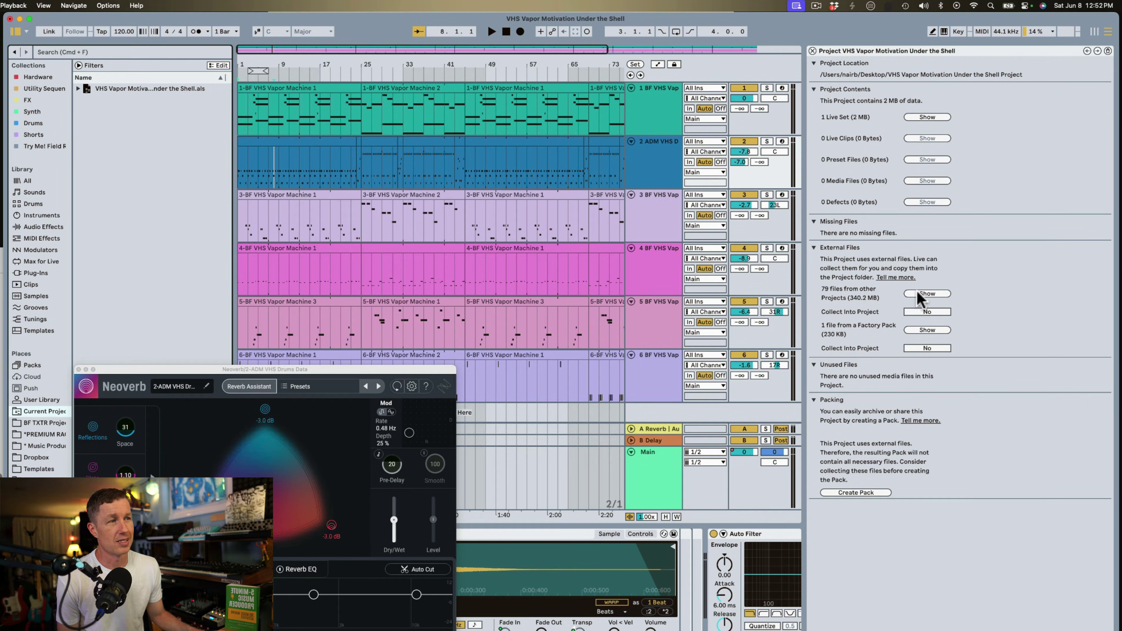
pyautogui.click(925, 294)
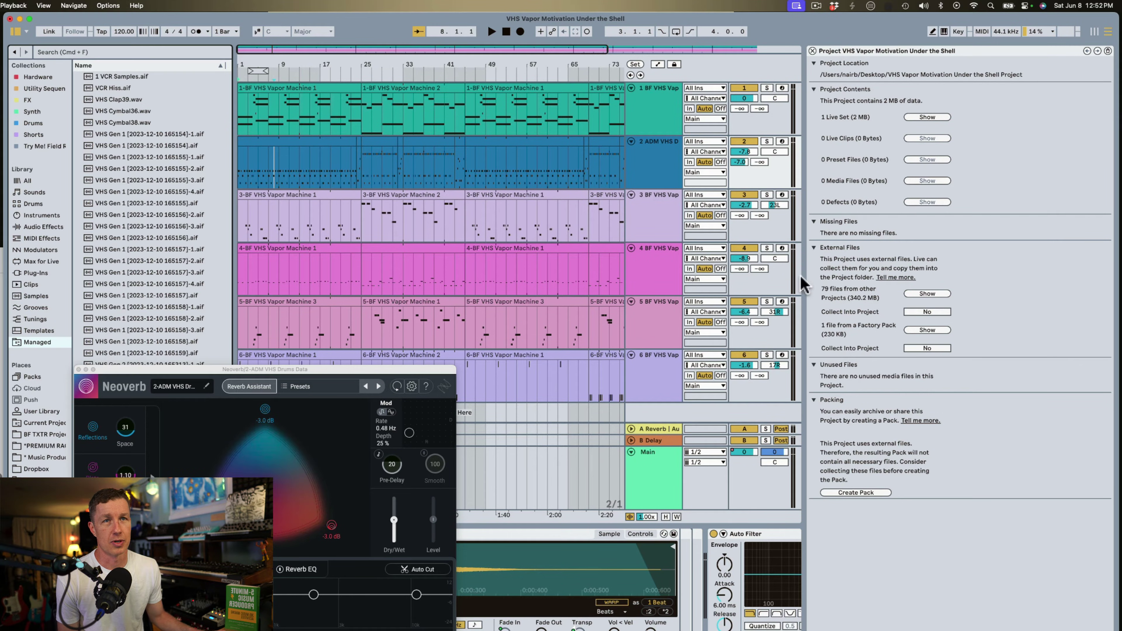
pyautogui.scroll(-10, 205, 213)
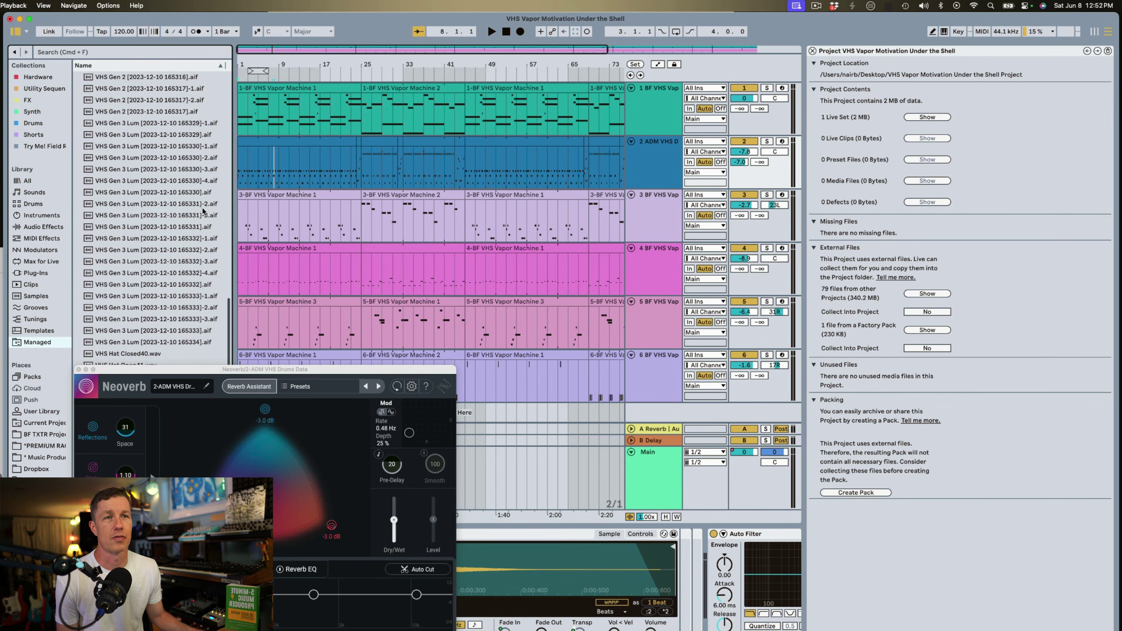
pyautogui.scroll(15, 203, 212)
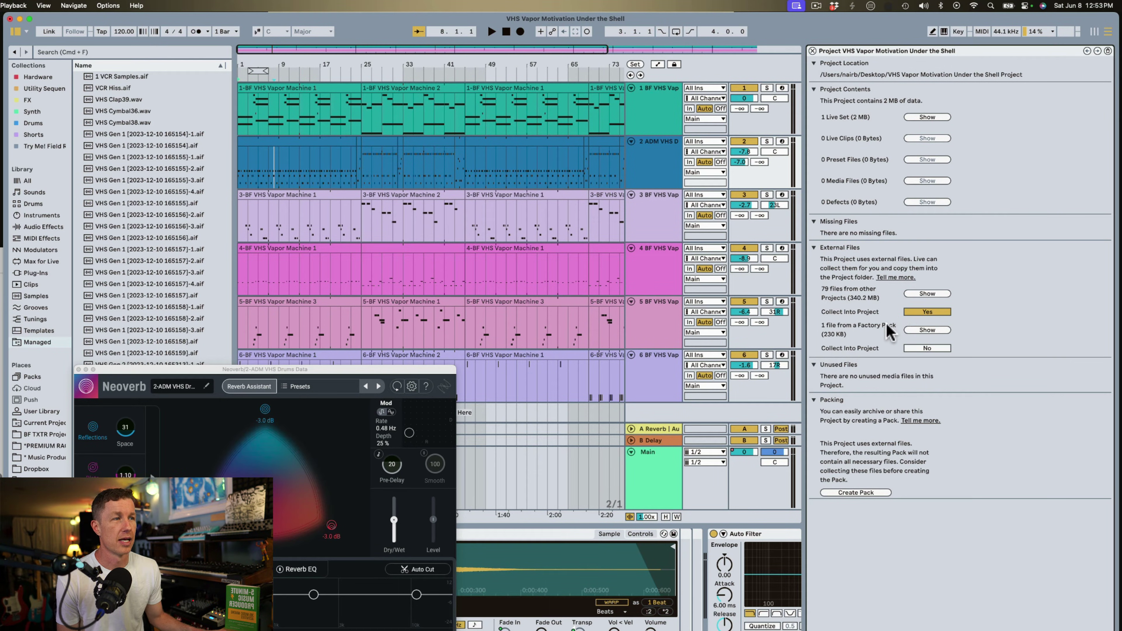
# Set the files from other projects and the factory pack file to be collected into the project, and collect and save
pyautogui.click(914, 336)
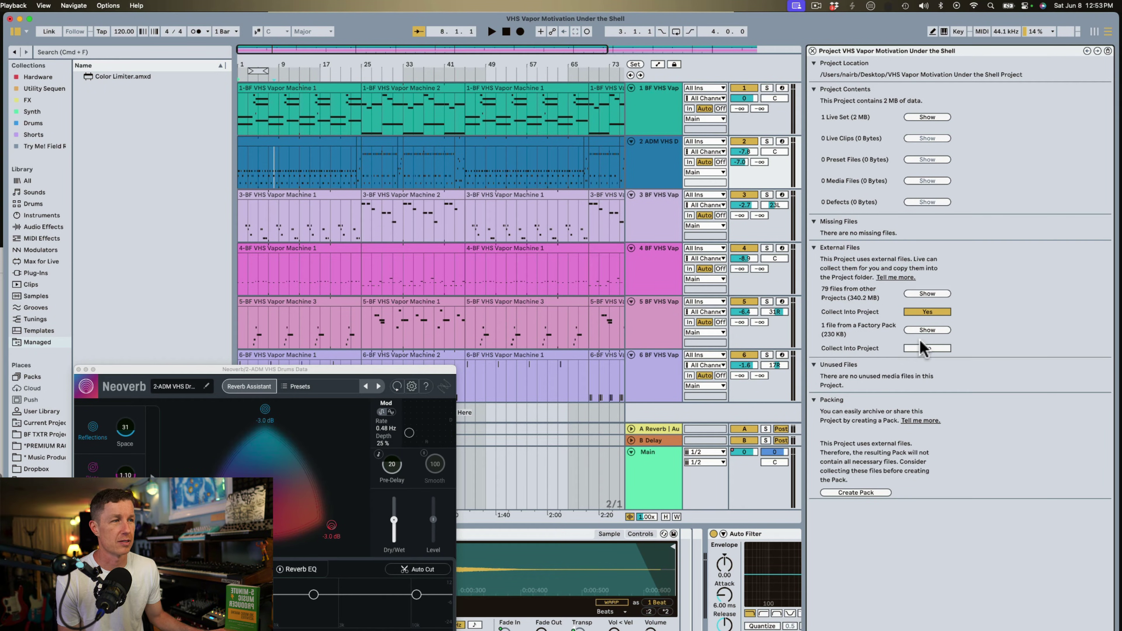
pyautogui.click(926, 348)
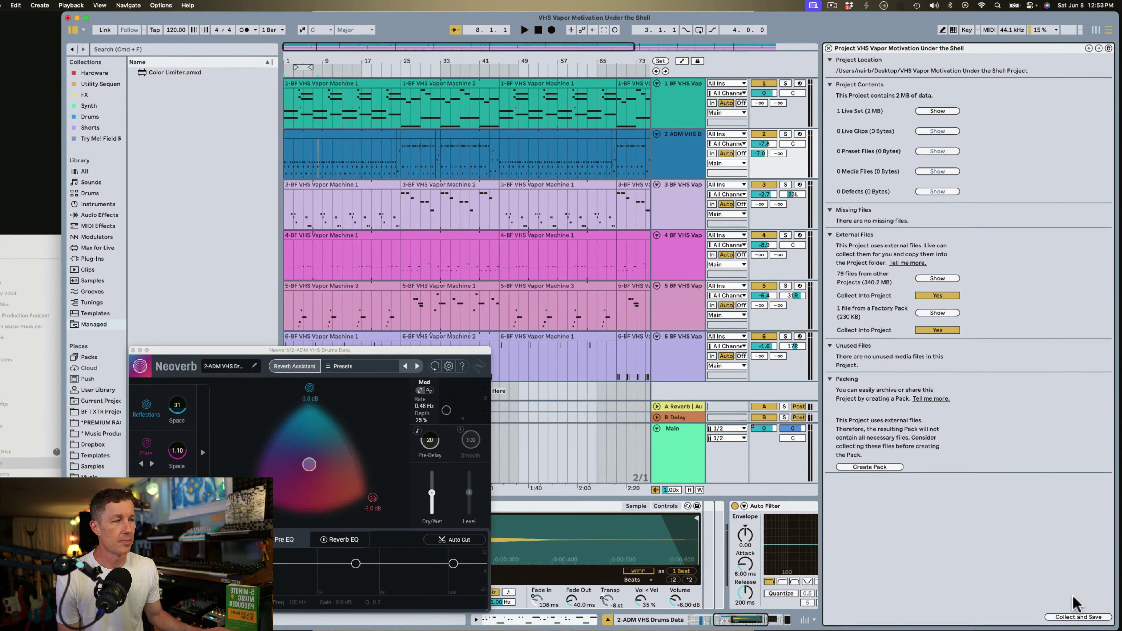
pyautogui.click(1078, 616)
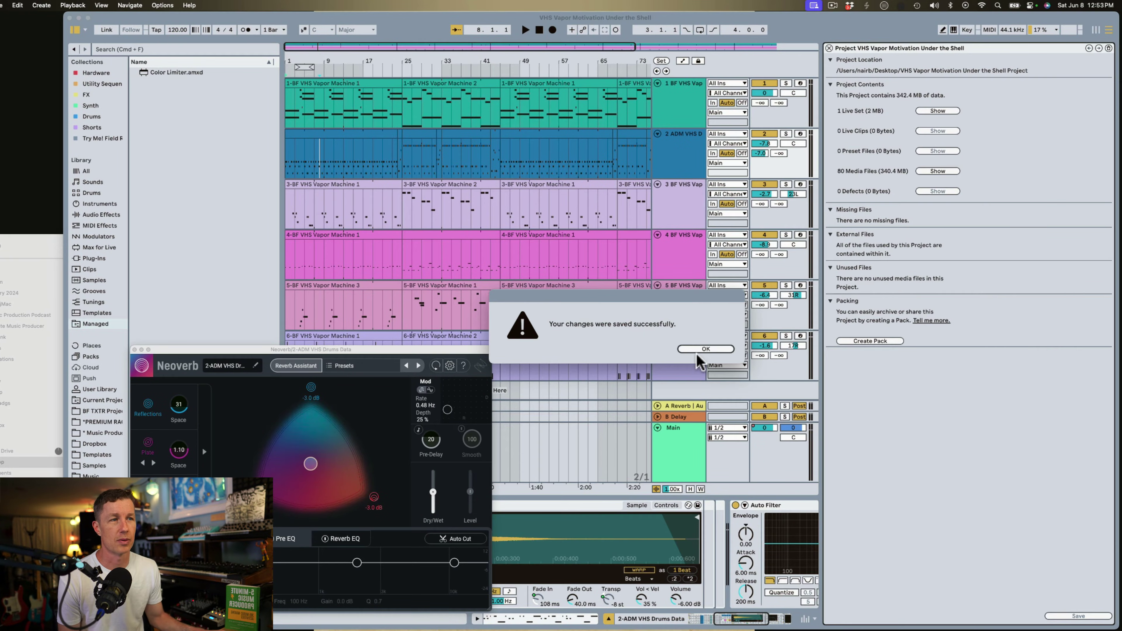
pyautogui.click(694, 349)
# Look through the Samples and Presets folders of the current project, and check the project folder in Finder
pyautogui.click(103, 401)
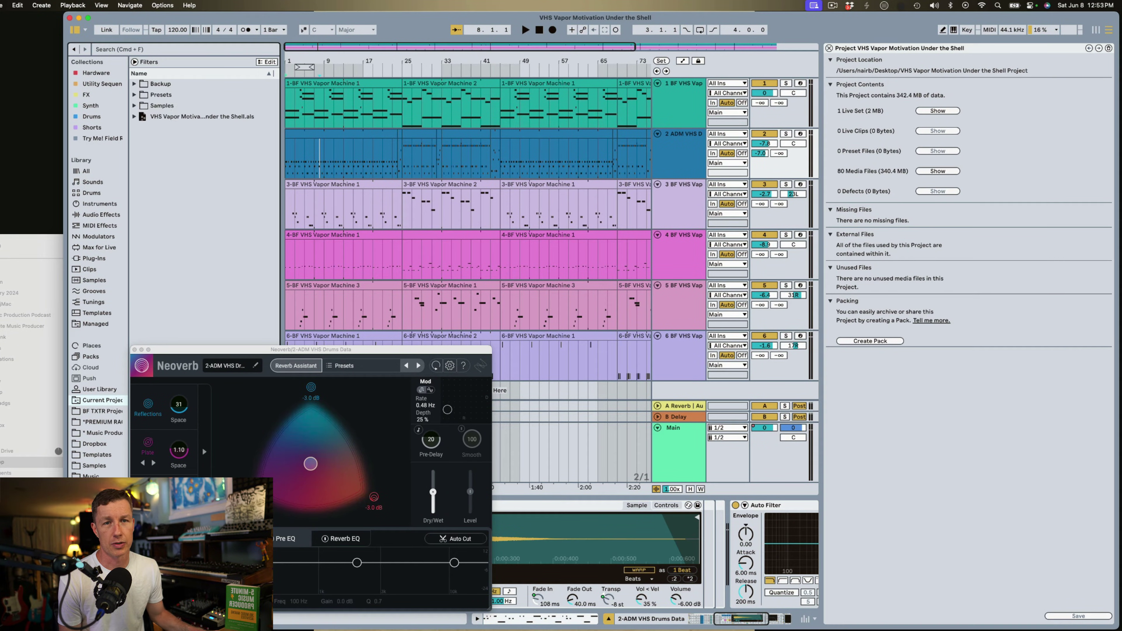
pyautogui.click(134, 106)
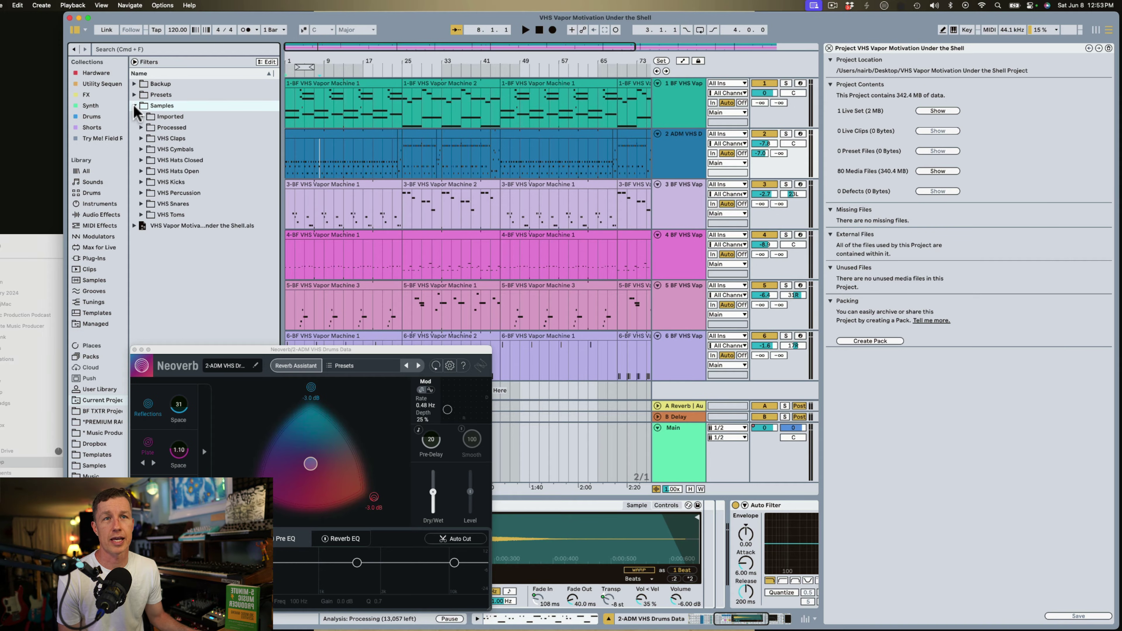
pyautogui.click(135, 95)
pyautogui.click(135, 95)
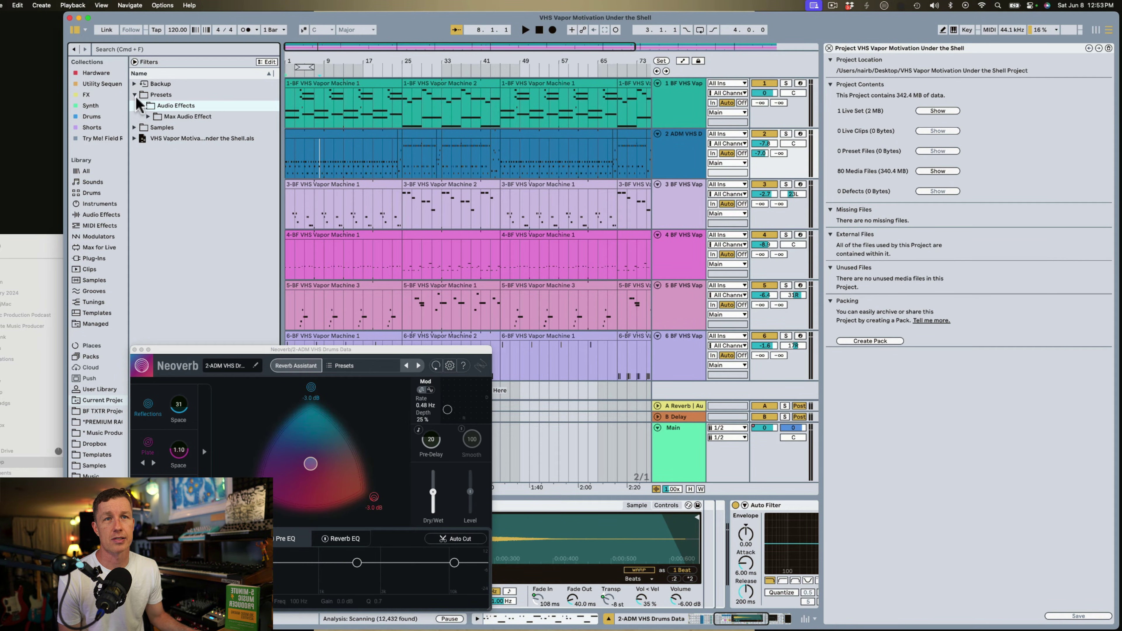
pyautogui.press('super+Tab')
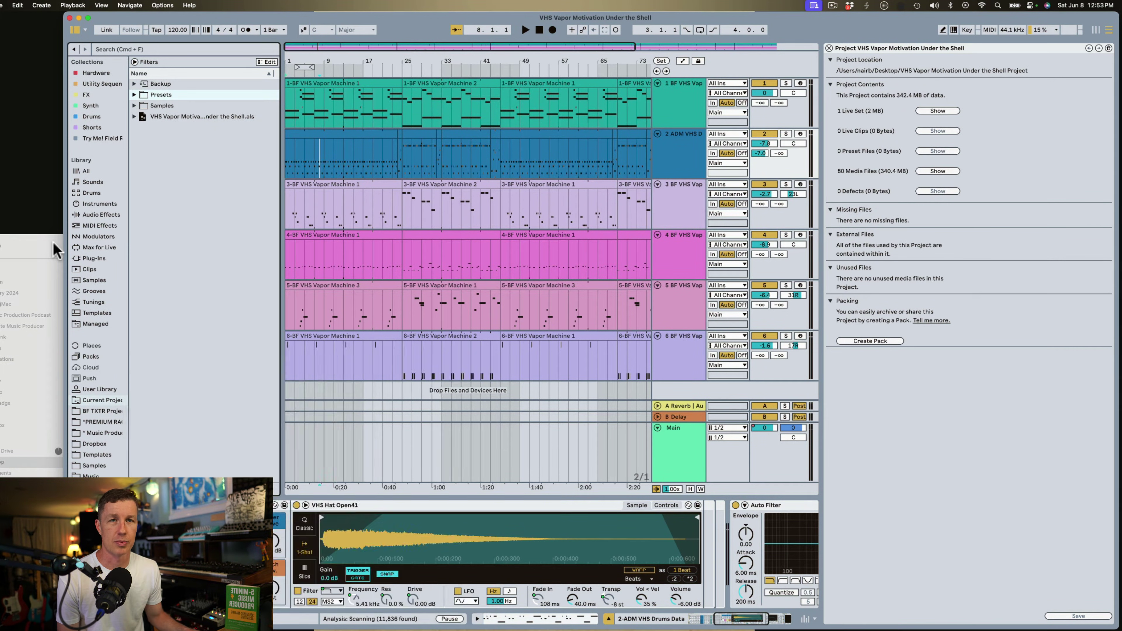
pyautogui.press('super+Tab')
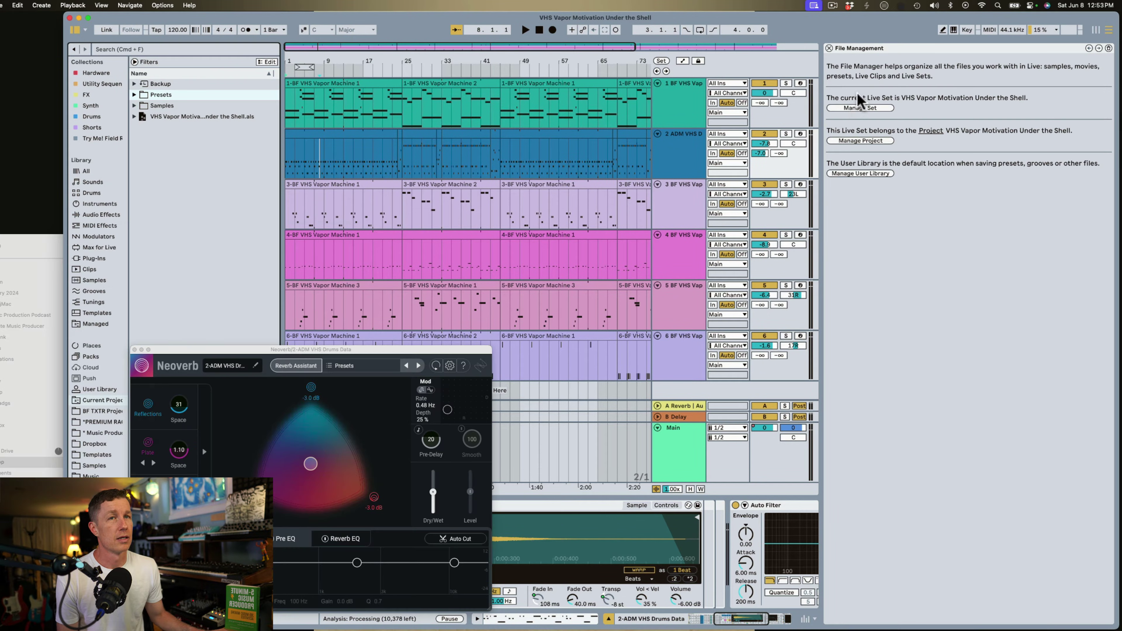
# Move the dated backup Live Set in the project's Backup folder to the trash and reload the project's file management report
pyautogui.click(848, 142)
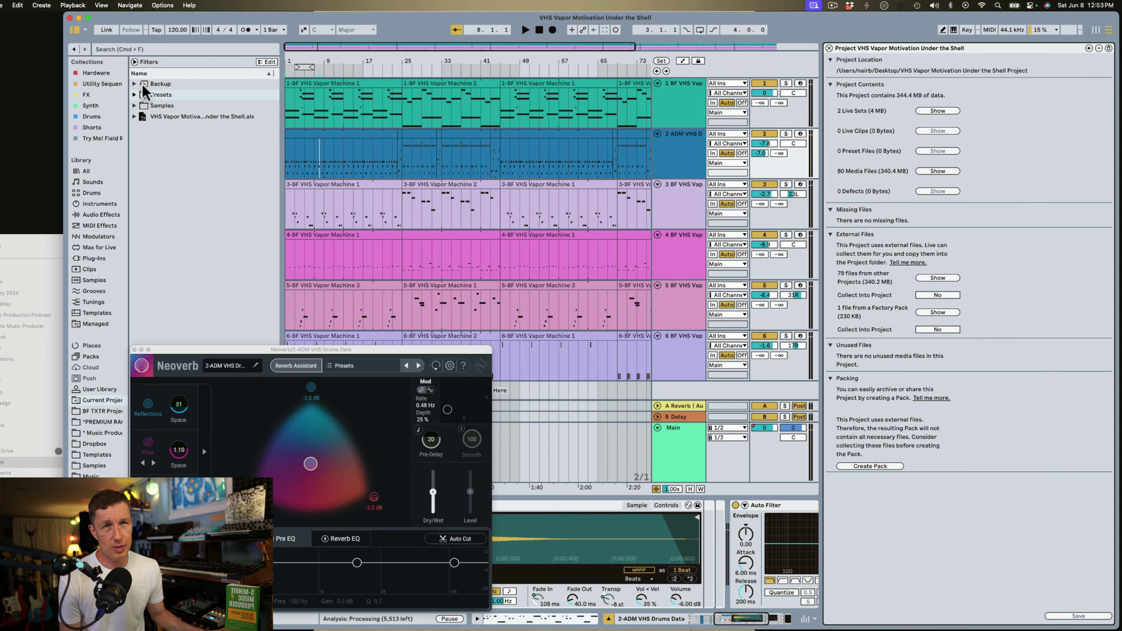
pyautogui.click(135, 84)
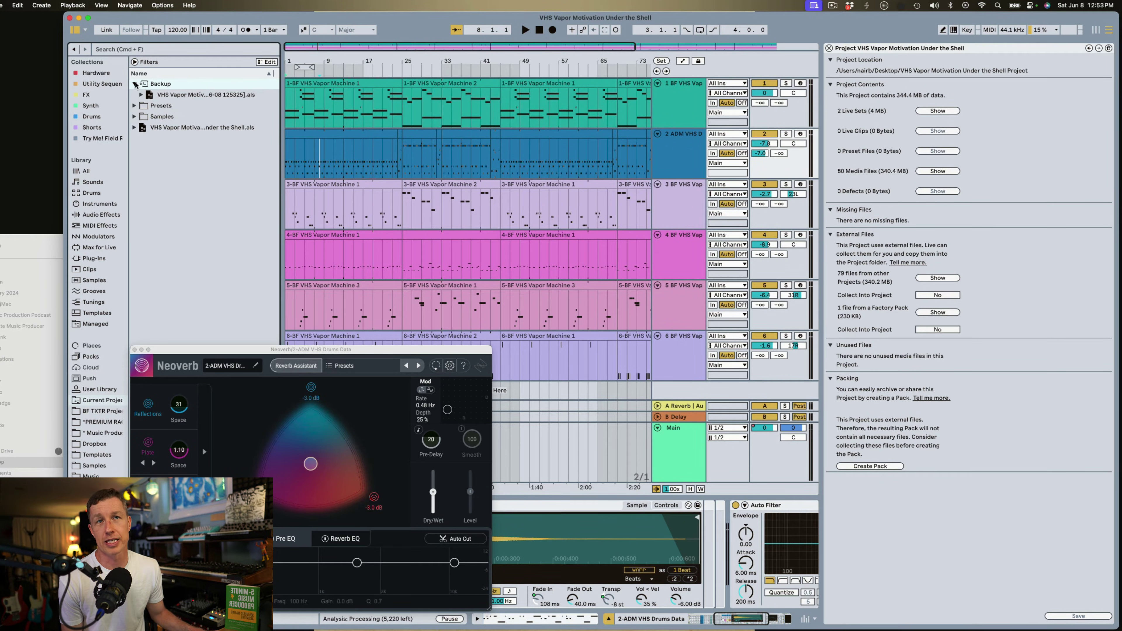
pyautogui.click(176, 95)
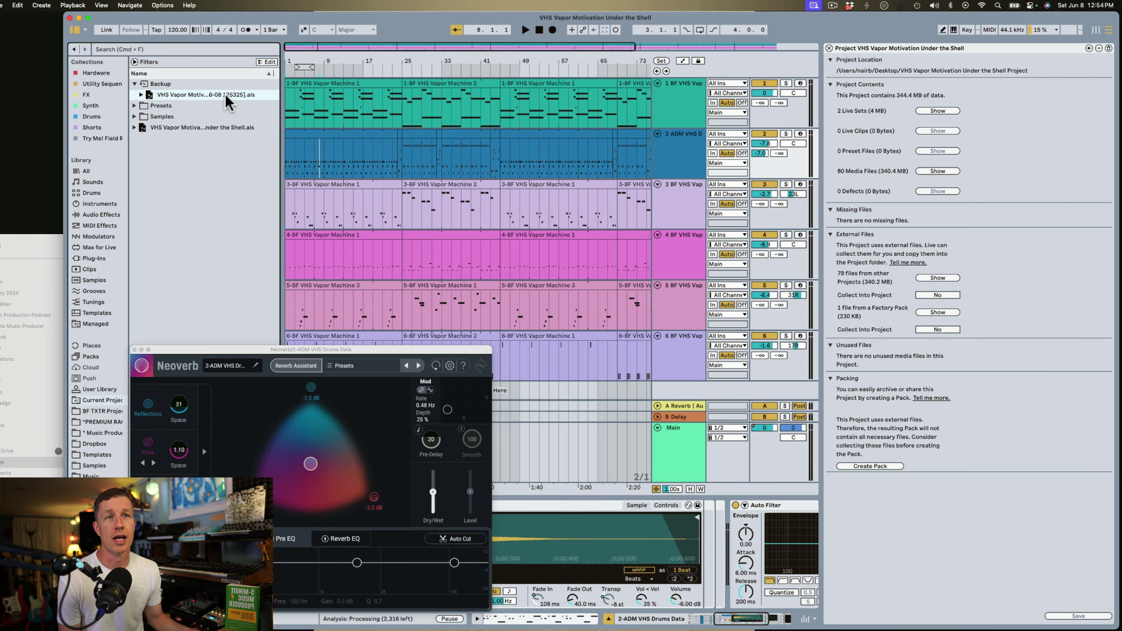
pyautogui.rightClick(229, 101)
pyautogui.click(246, 102)
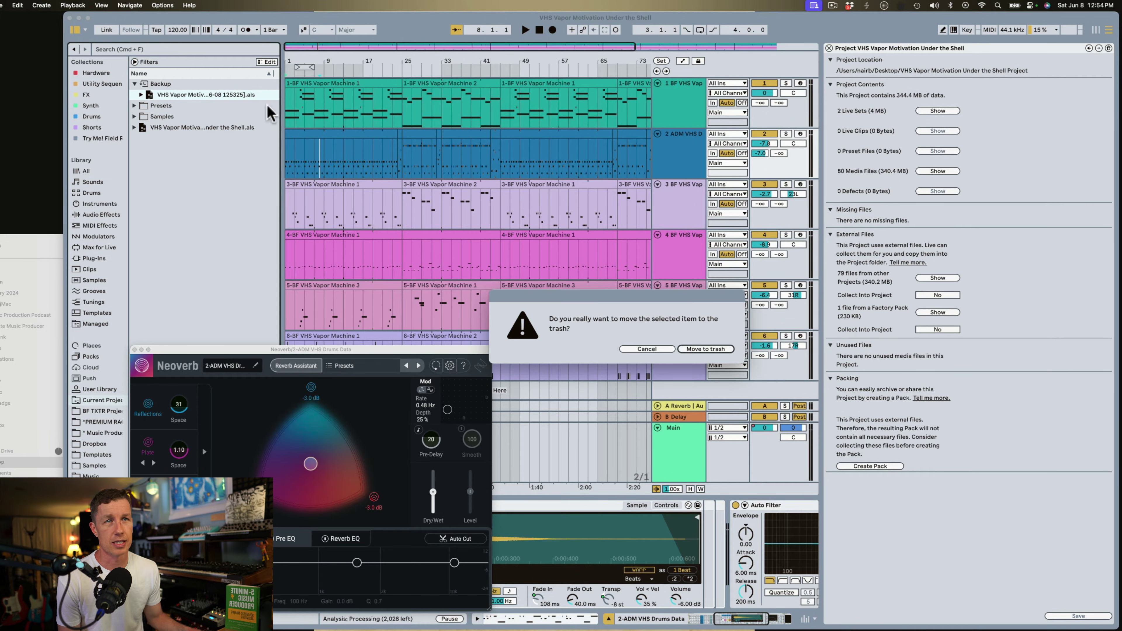
pyautogui.click(680, 349)
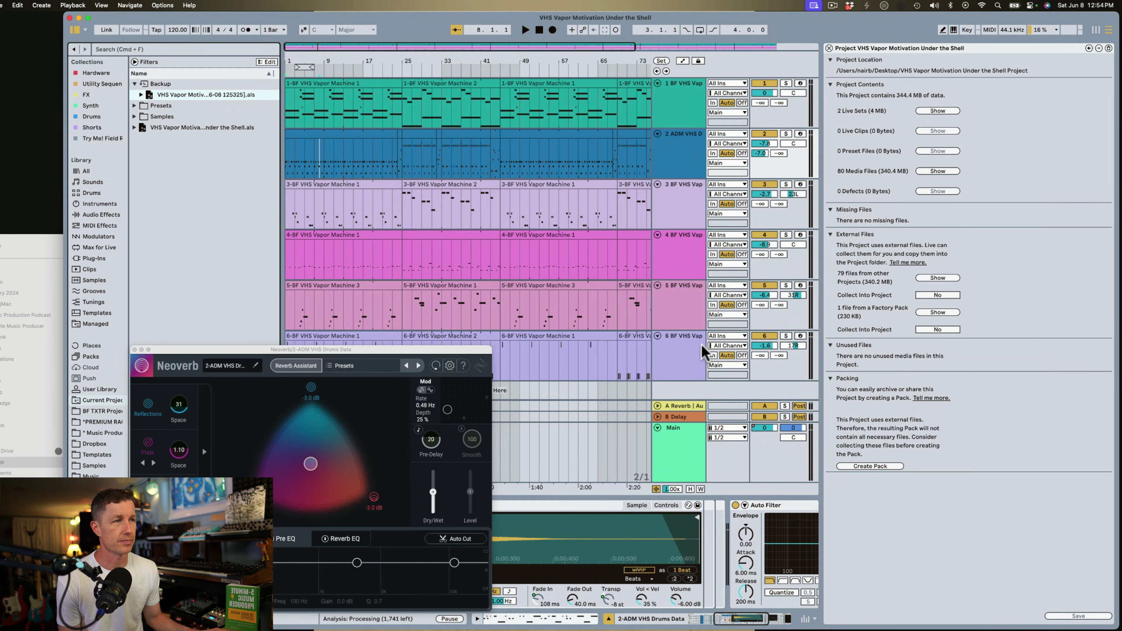
pyautogui.click(1089, 48)
pyautogui.click(861, 142)
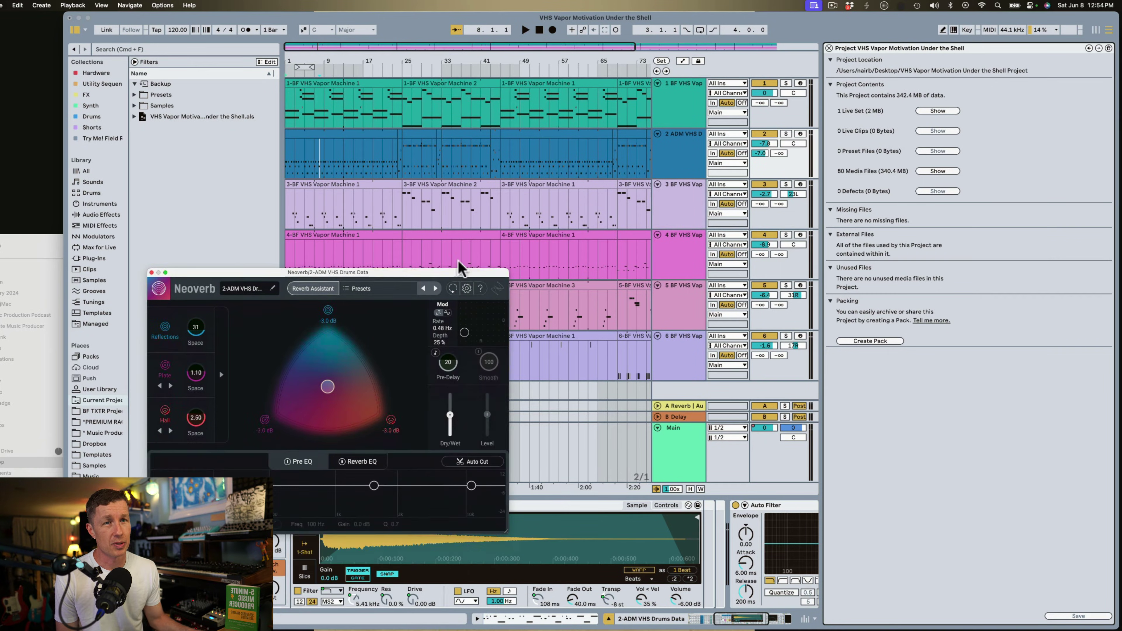
# Freeze track 2, the ADM VHS drums track
pyautogui.moveTo(459, 265); pyautogui.dragTo(443, 236)
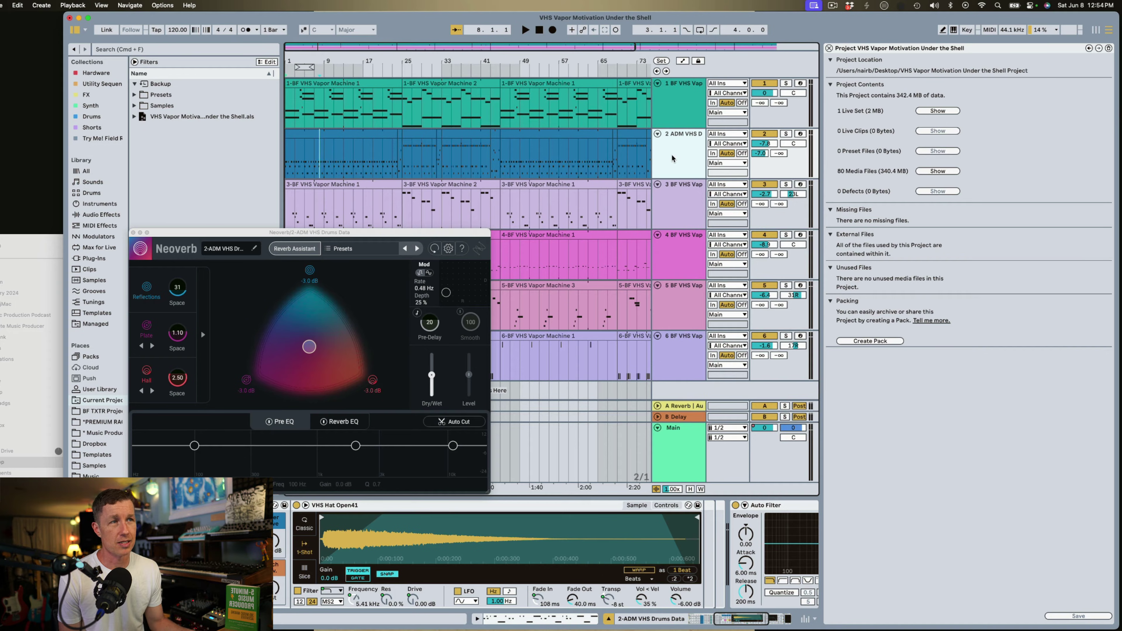
pyautogui.rightClick(672, 156)
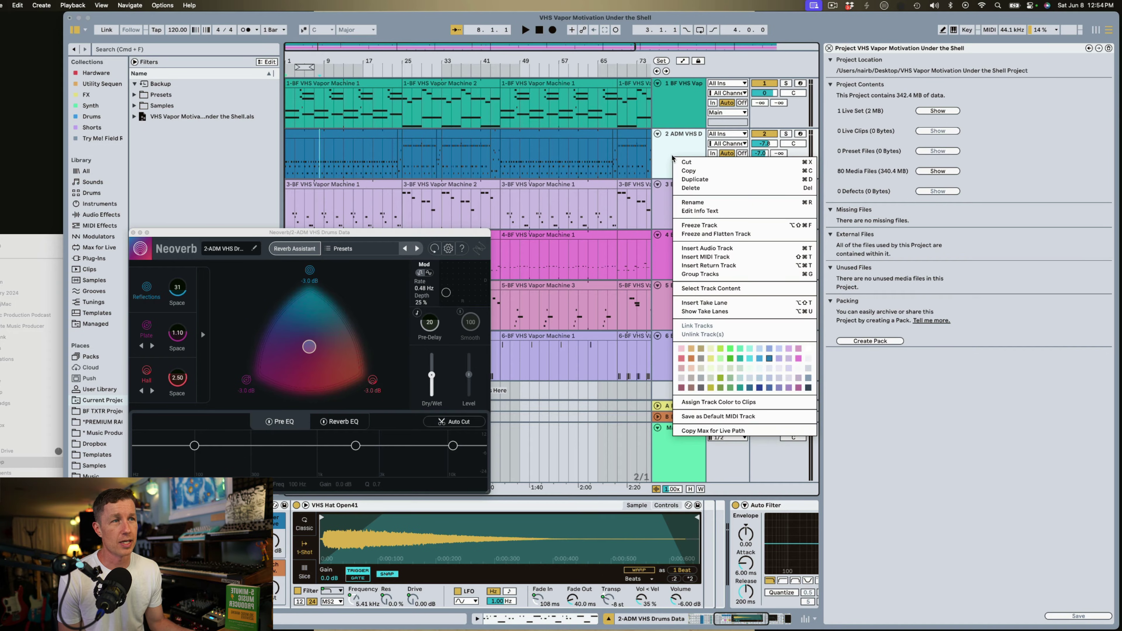
pyautogui.click(715, 226)
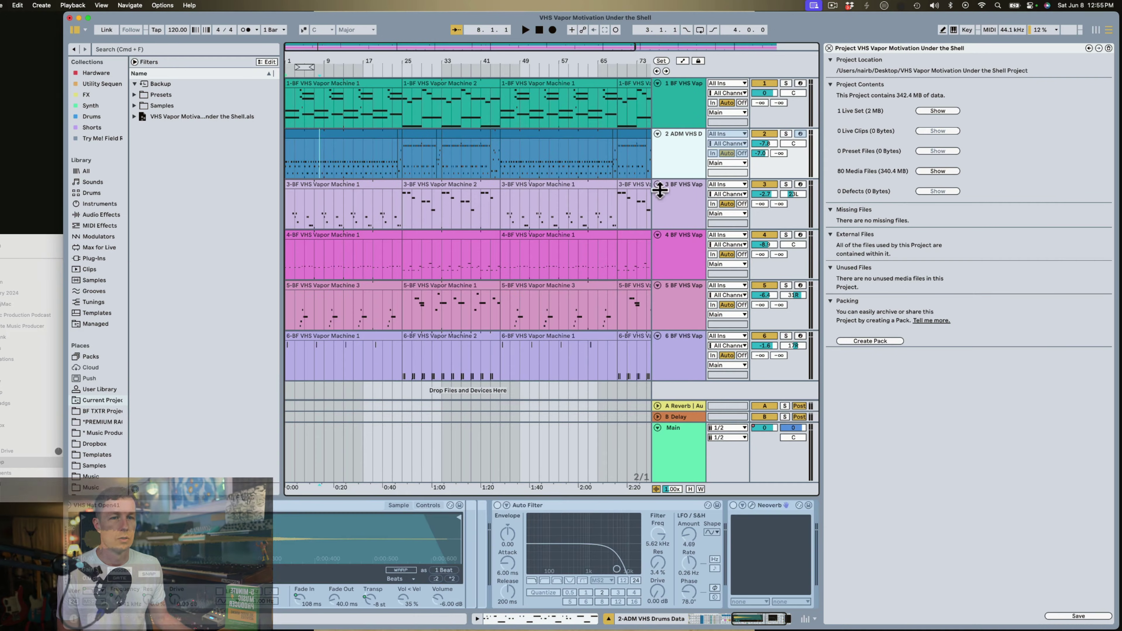
# Look over the frozen drum track's devices and briefly play the arrangement around bar 49
pyautogui.hscroll(-6, 464, 552)
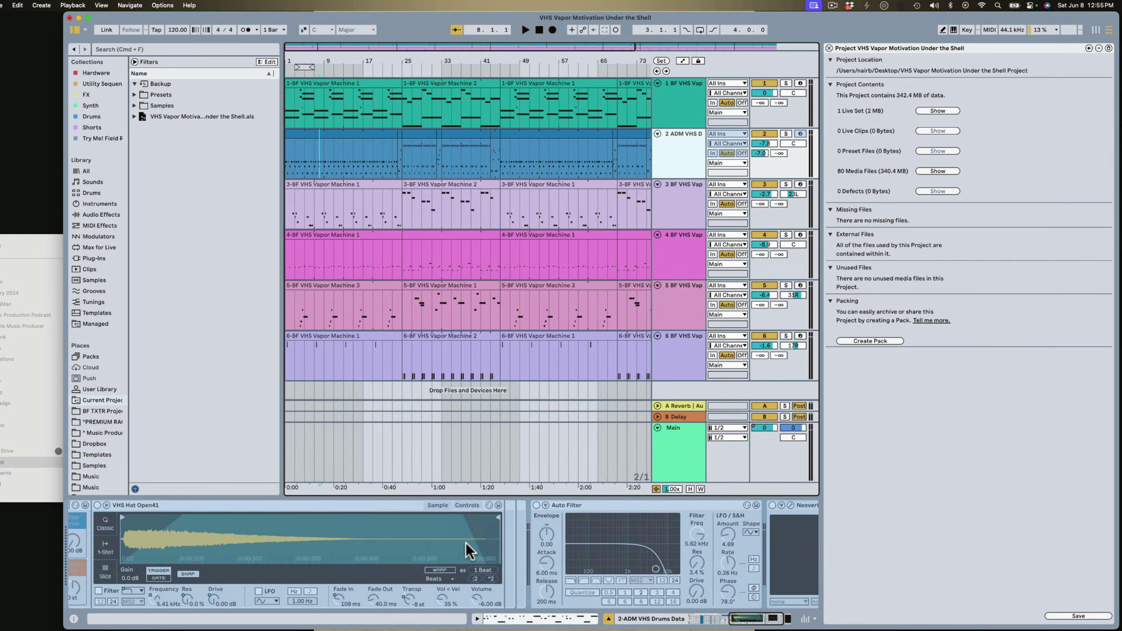
pyautogui.hscroll(6, 467, 547)
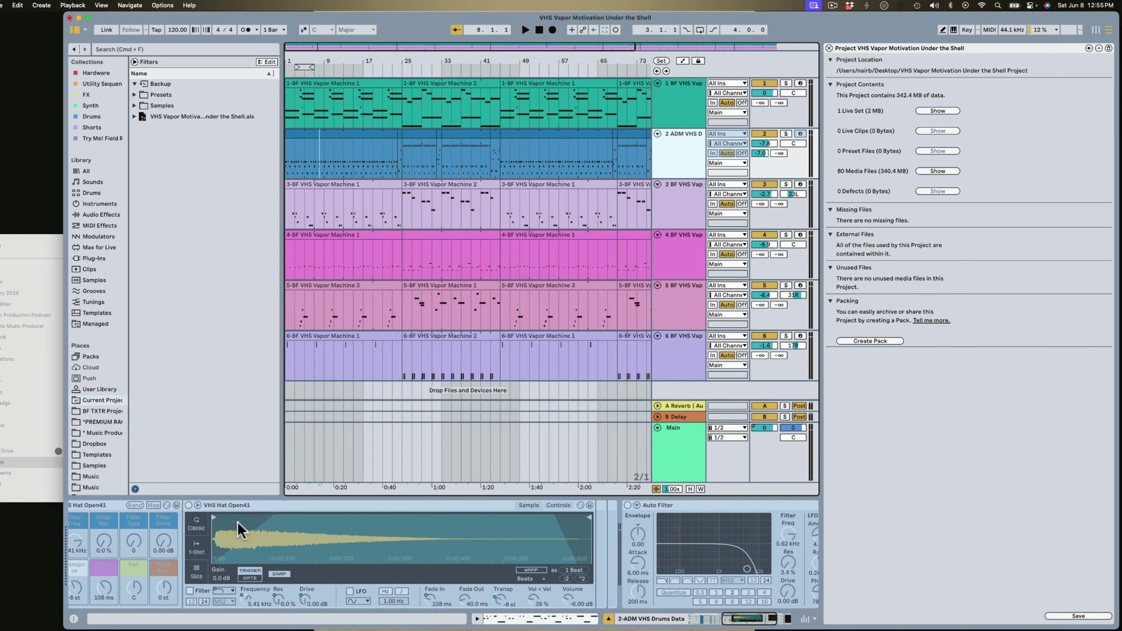
pyautogui.click(526, 83)
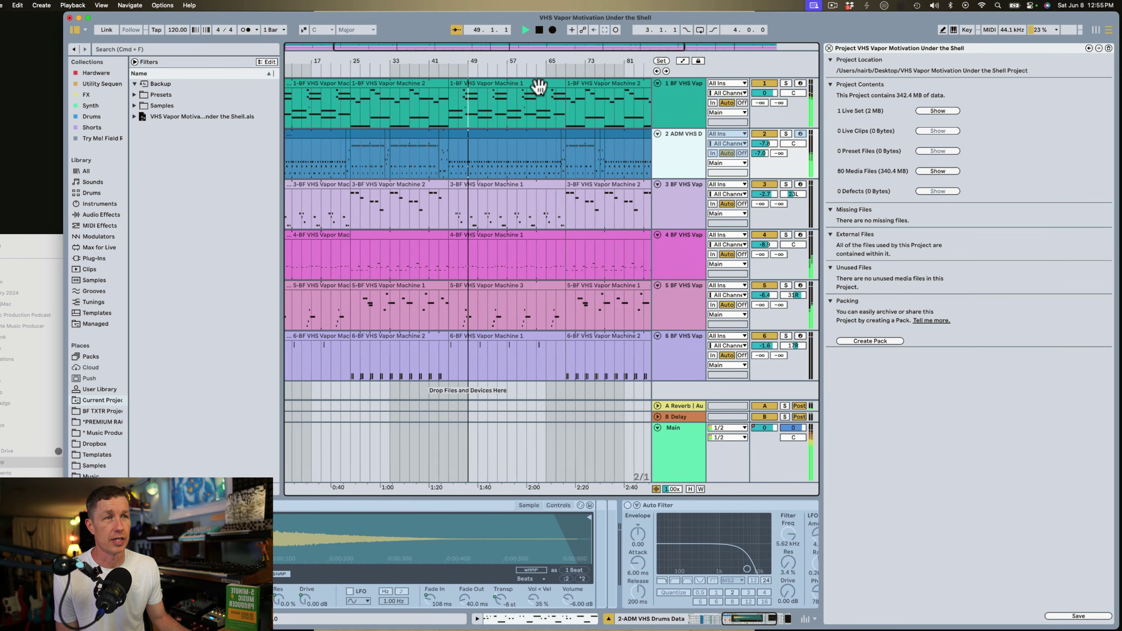
pyautogui.press('space')
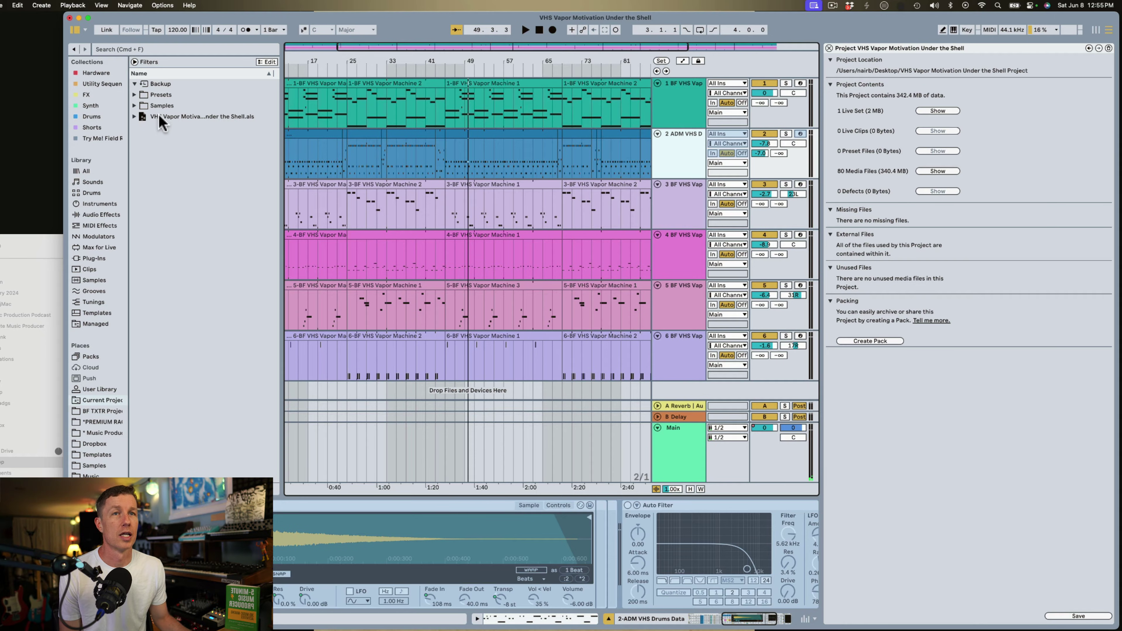
# Browse the current project's Samples folder down to the Freeze folder inside Processed
pyautogui.click(134, 105)
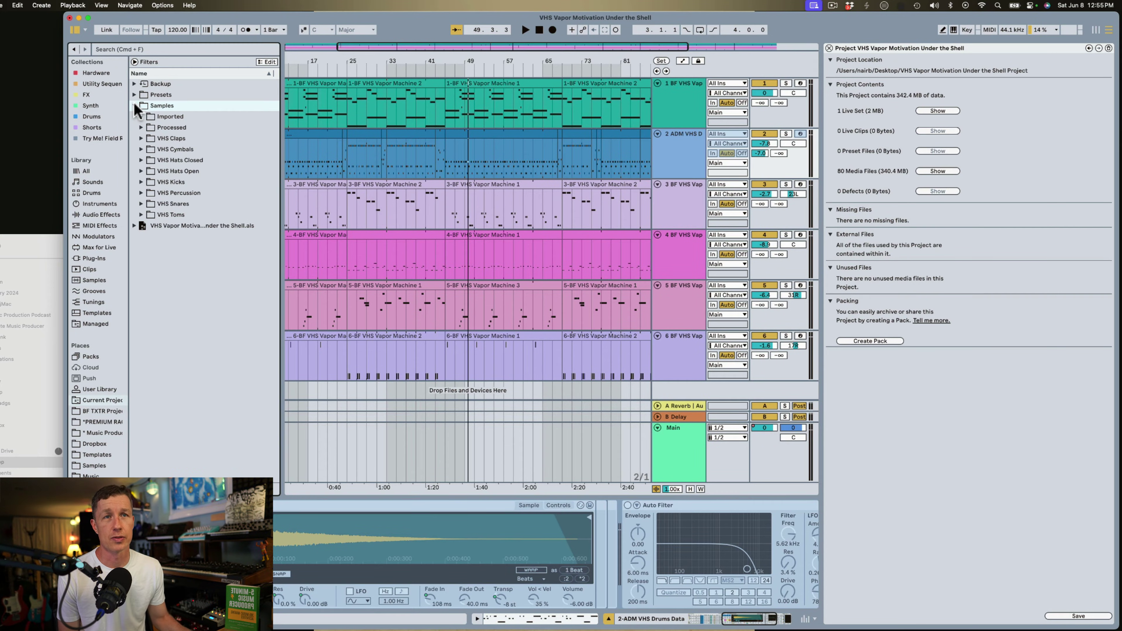
pyautogui.click(141, 128)
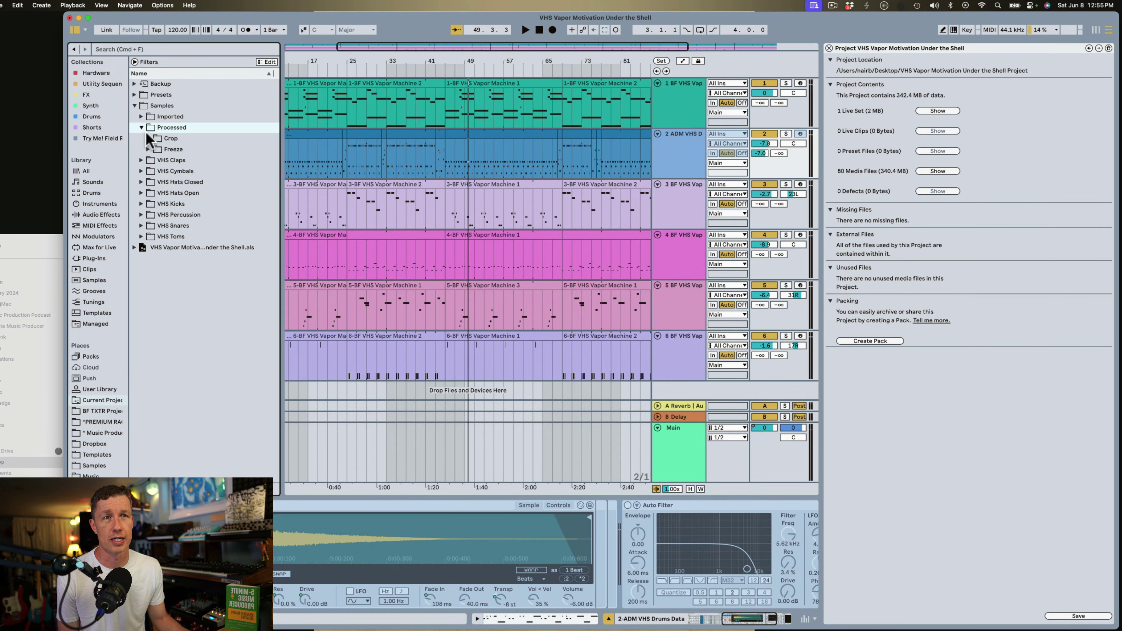
pyautogui.click(149, 149)
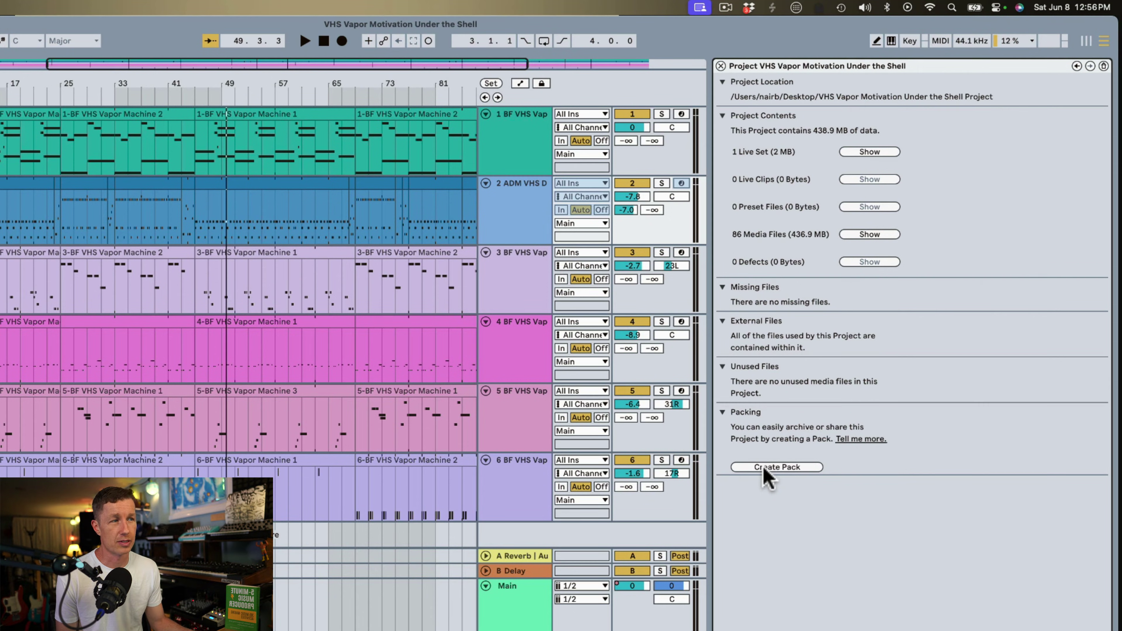
# Create a Pack of the project and save it to the Desktop under the suggested name
pyautogui.click(778, 468)
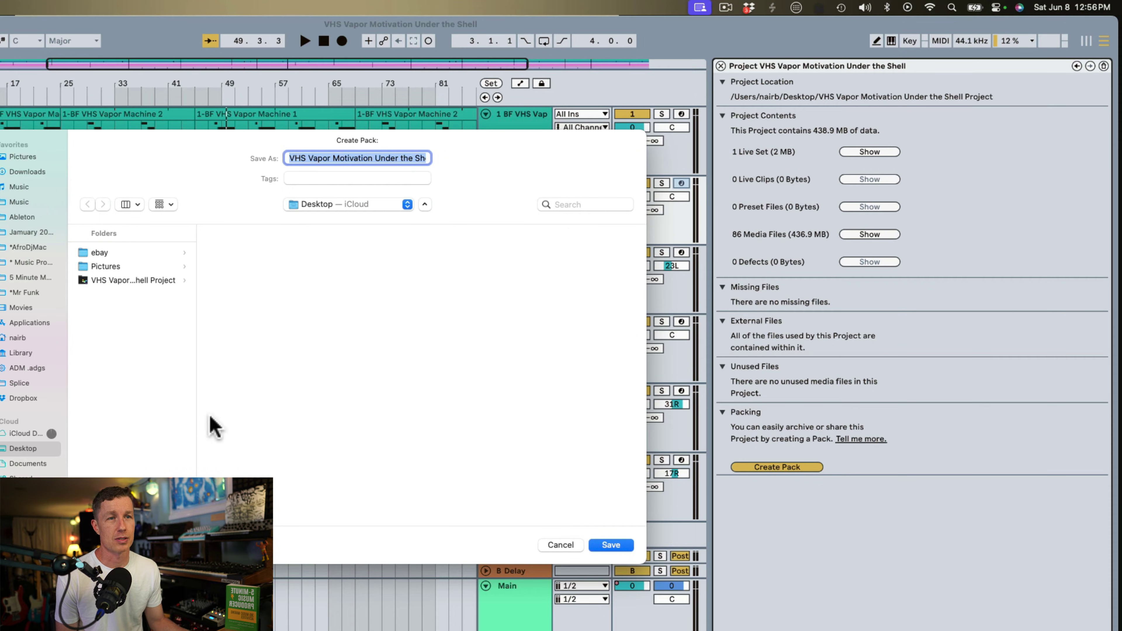
pyautogui.click(611, 545)
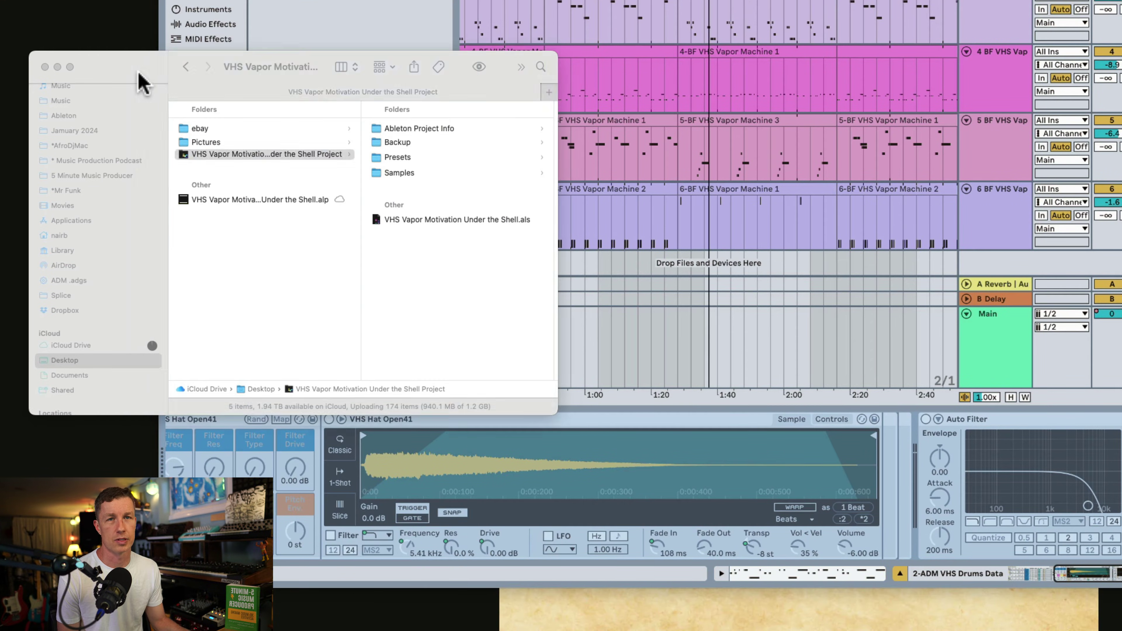
# Compress the VHS Vapor Motivation Under the Shell Project folder on the Desktop into a zip archive
pyautogui.click(265, 203)
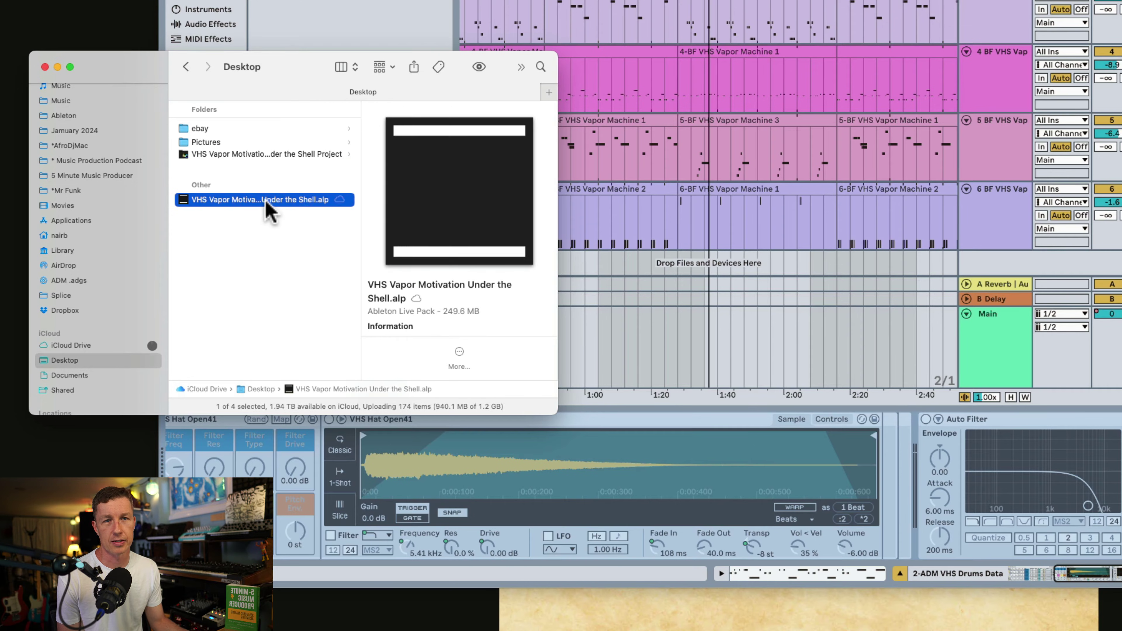
pyautogui.click(240, 153)
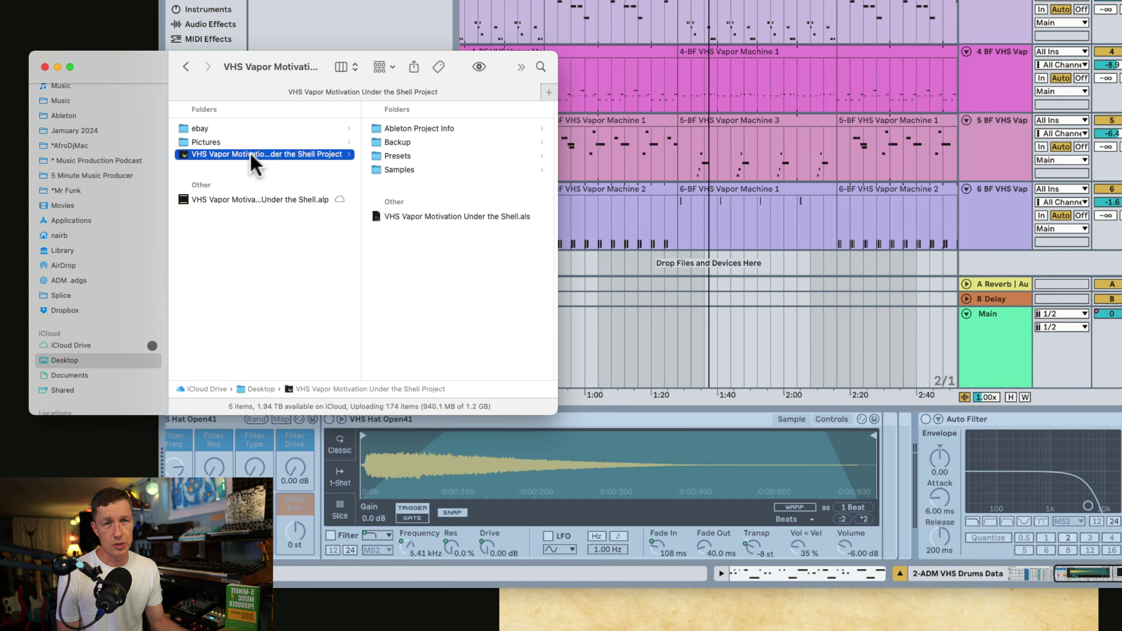
pyautogui.rightClick(251, 155)
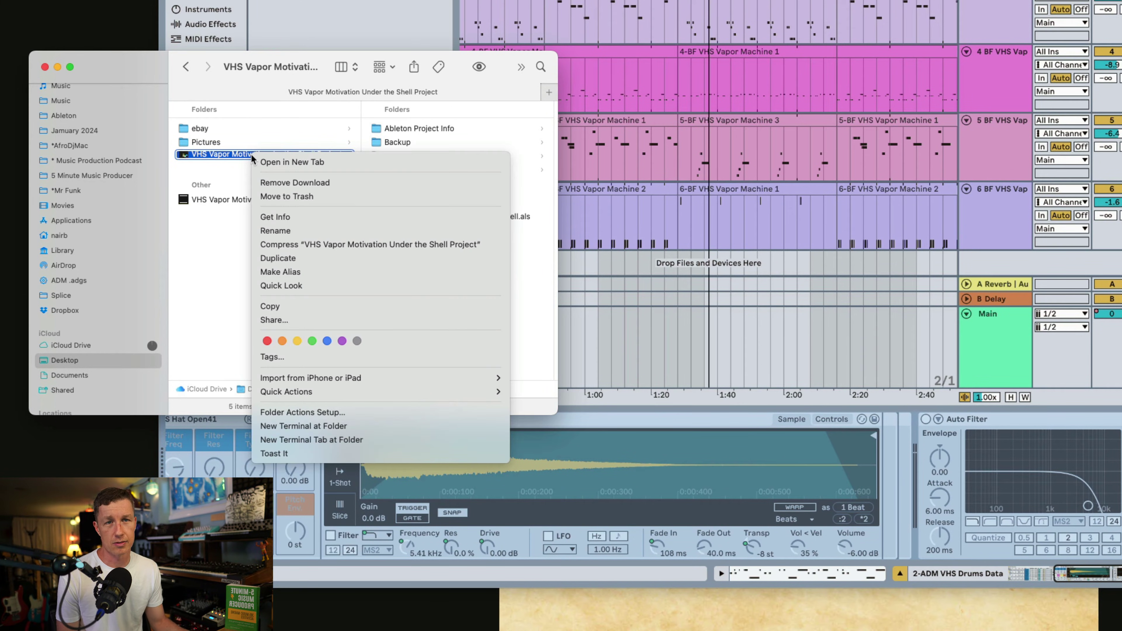
pyautogui.click(314, 252)
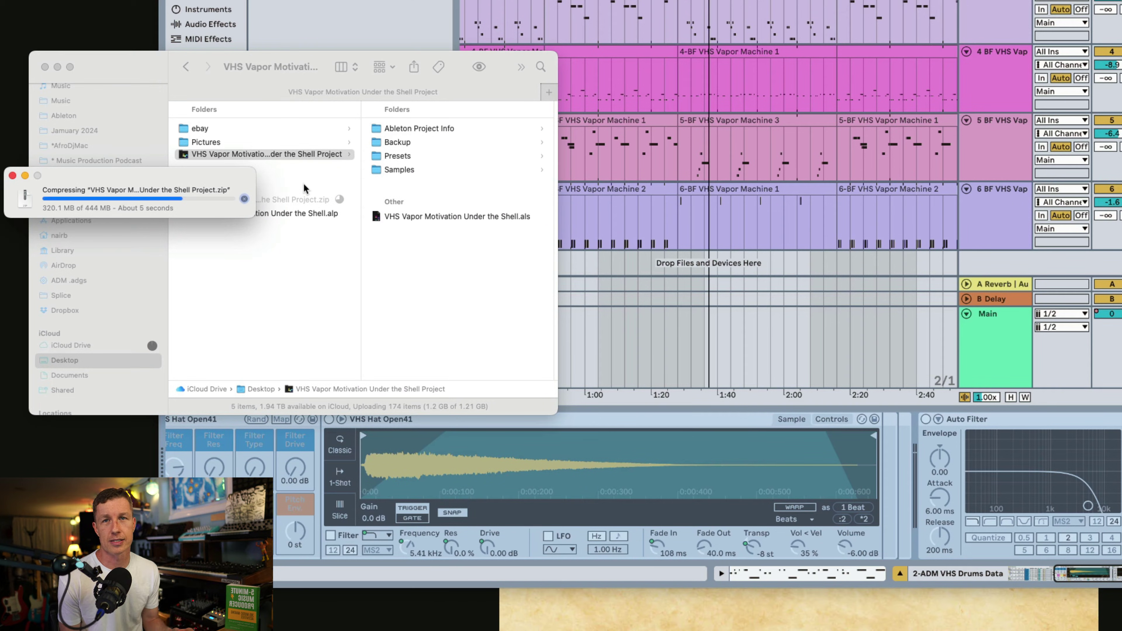
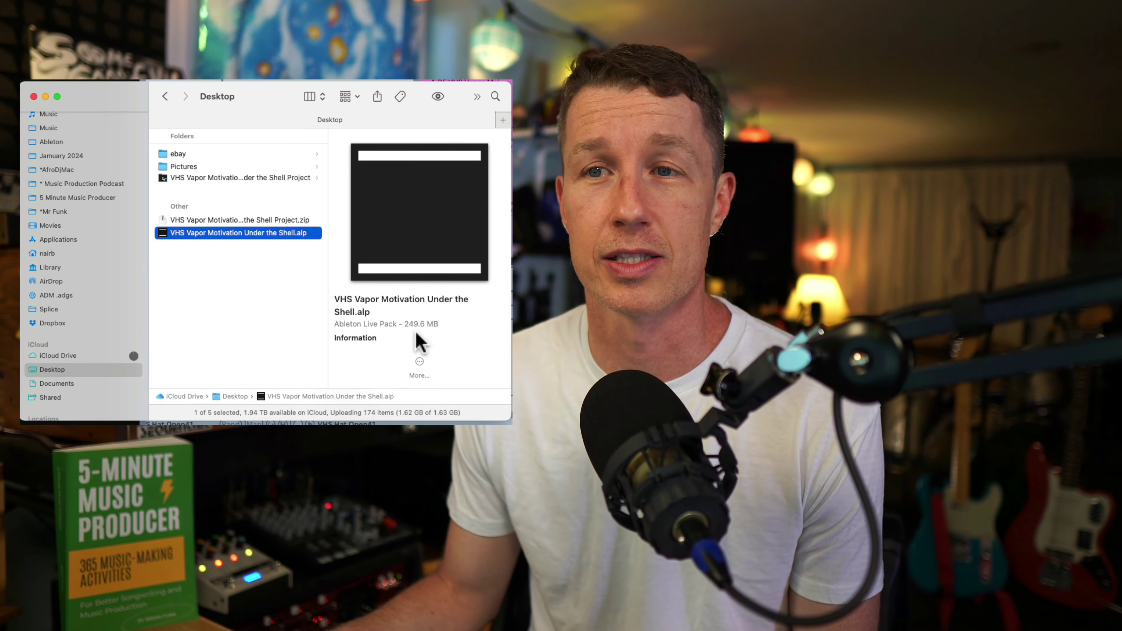
# Open the Pack file VHS Vapor Motivation Under the Shell.alp from the Desktop and unpack it into the Downloads folder
pyautogui.click(265, 221)
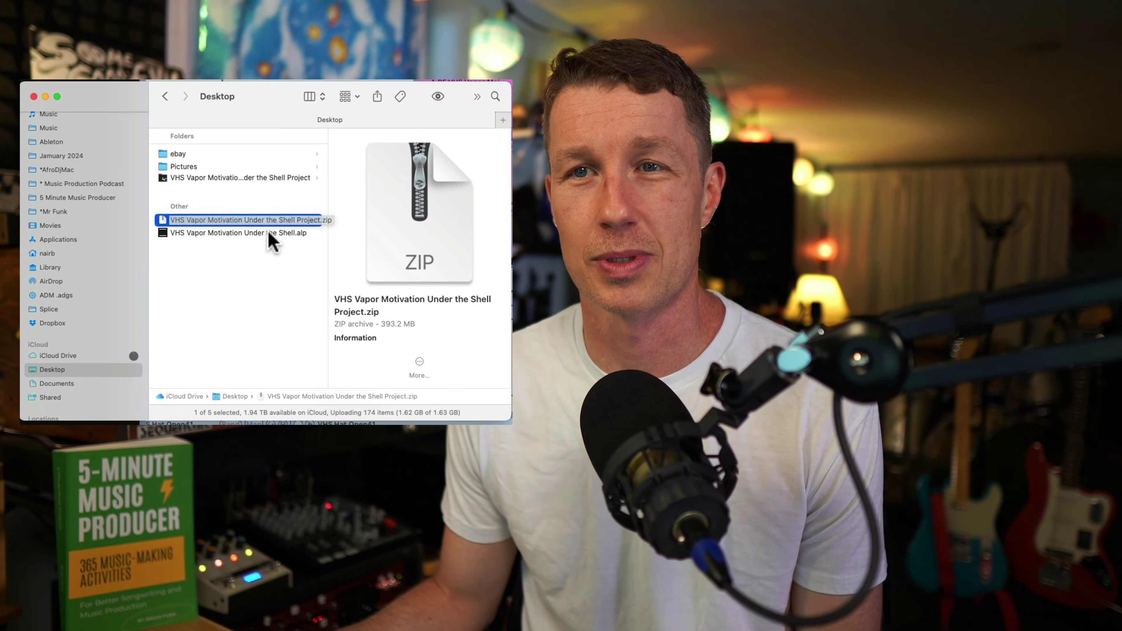
pyautogui.click(272, 233)
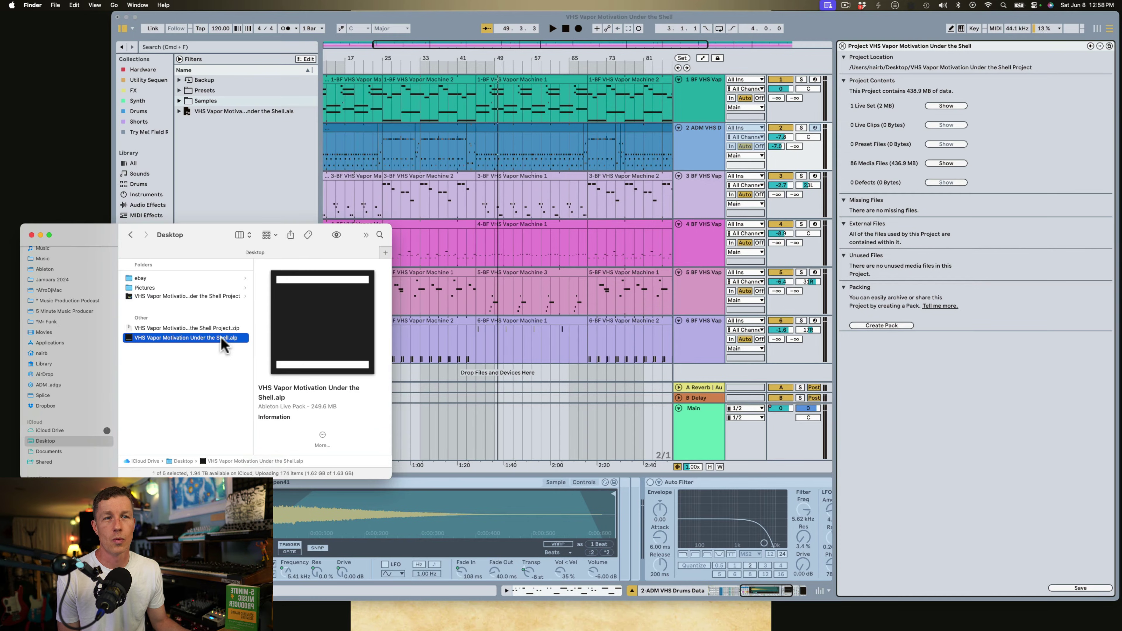
pyautogui.doubleClick(290, 235)
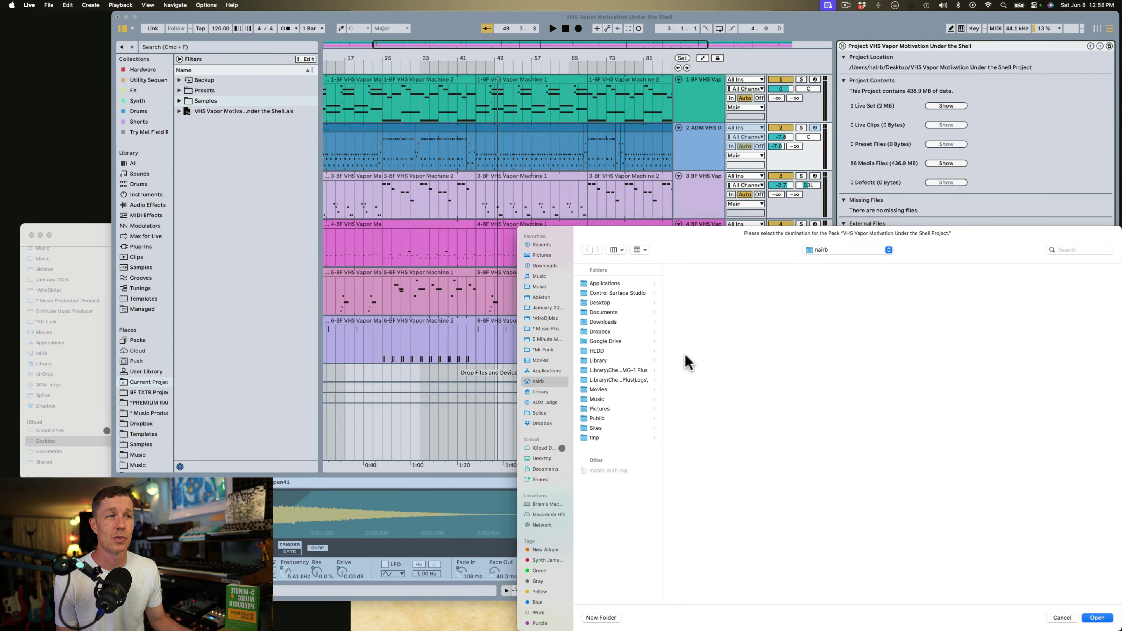
pyautogui.click(555, 265)
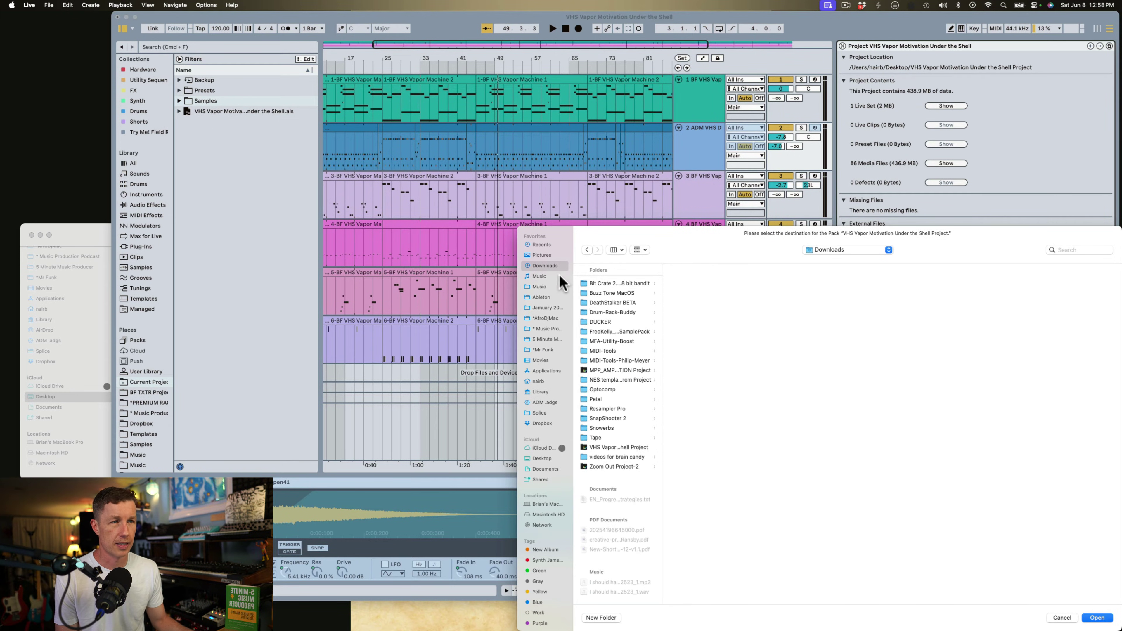
pyautogui.click(1097, 617)
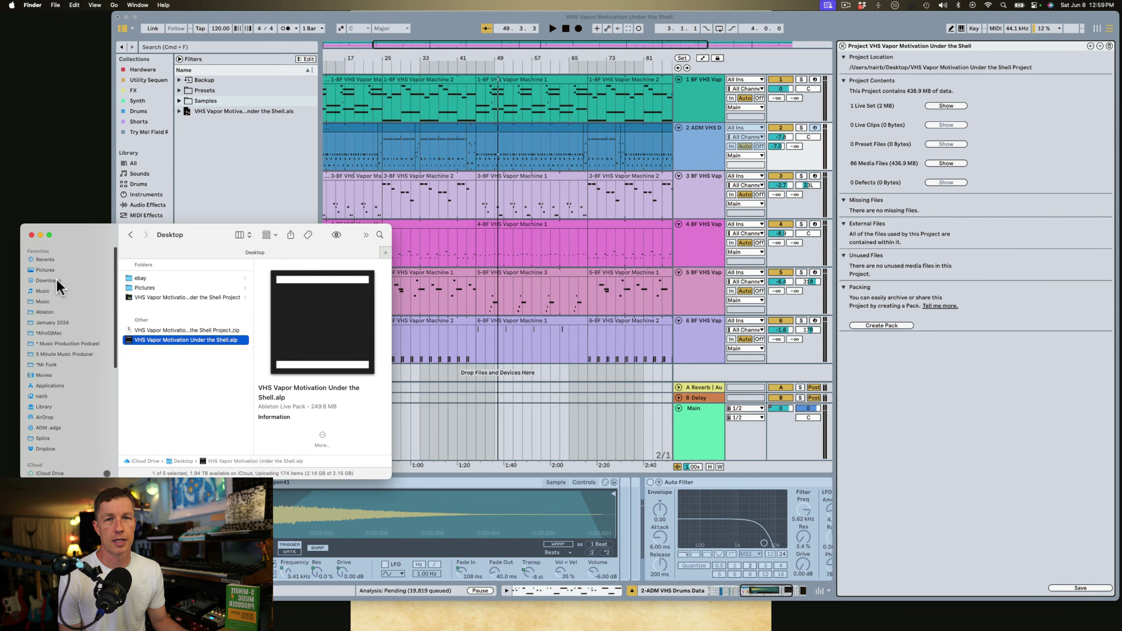
# Check the unpacked project folder in Downloads, and look through the list of installed Packs in Ableton Live's browser
pyautogui.click(179, 279)
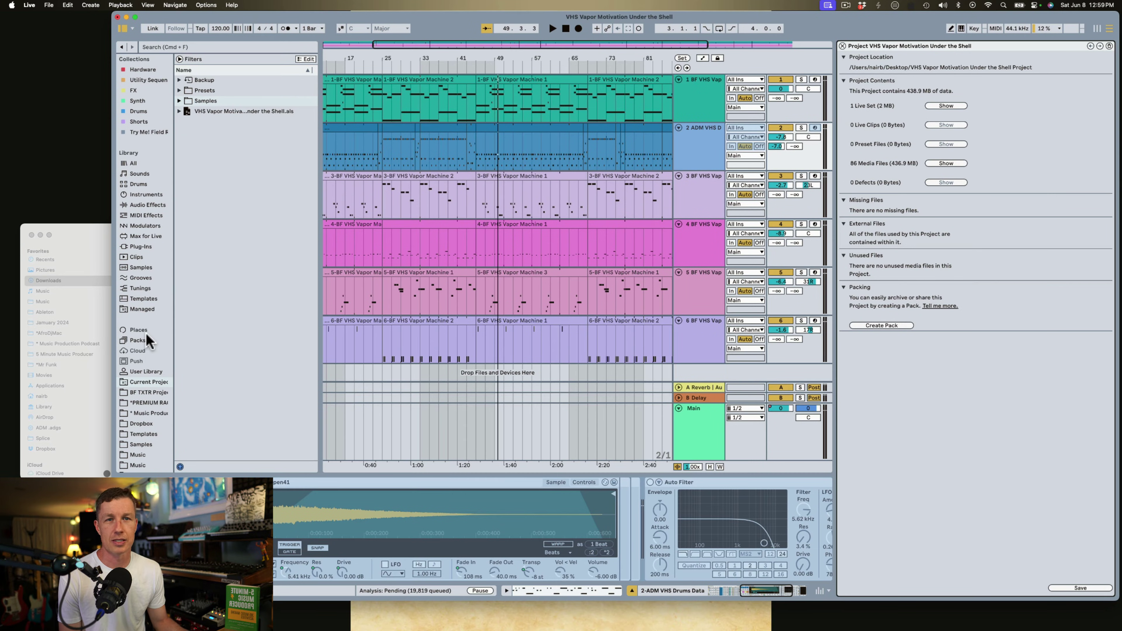
pyautogui.click(142, 340)
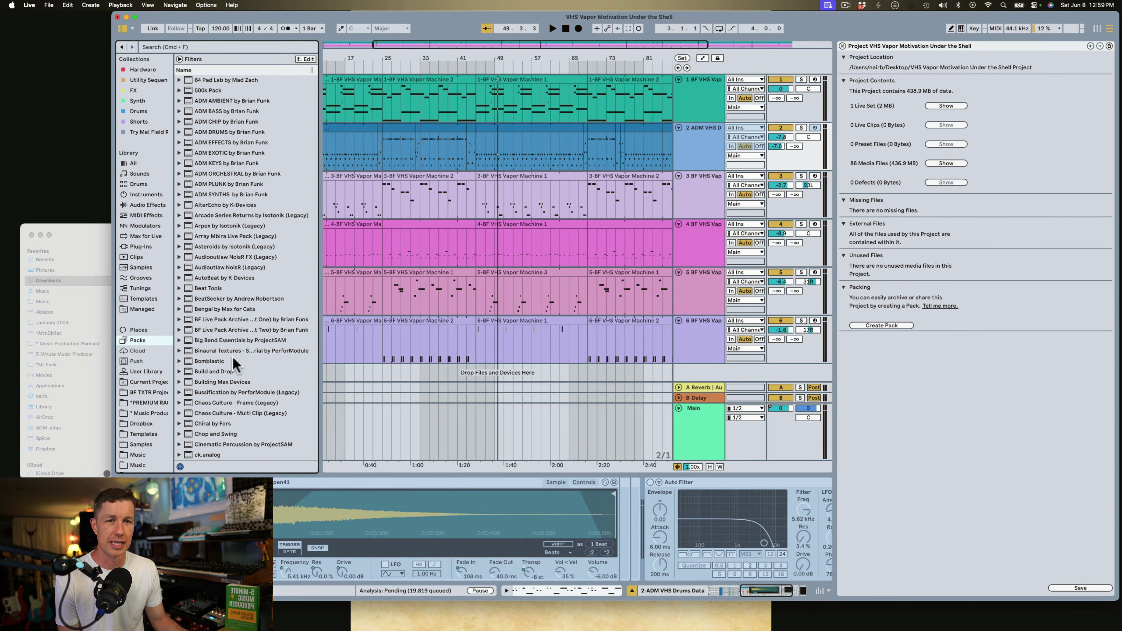
pyautogui.scroll(-5, 233, 357)
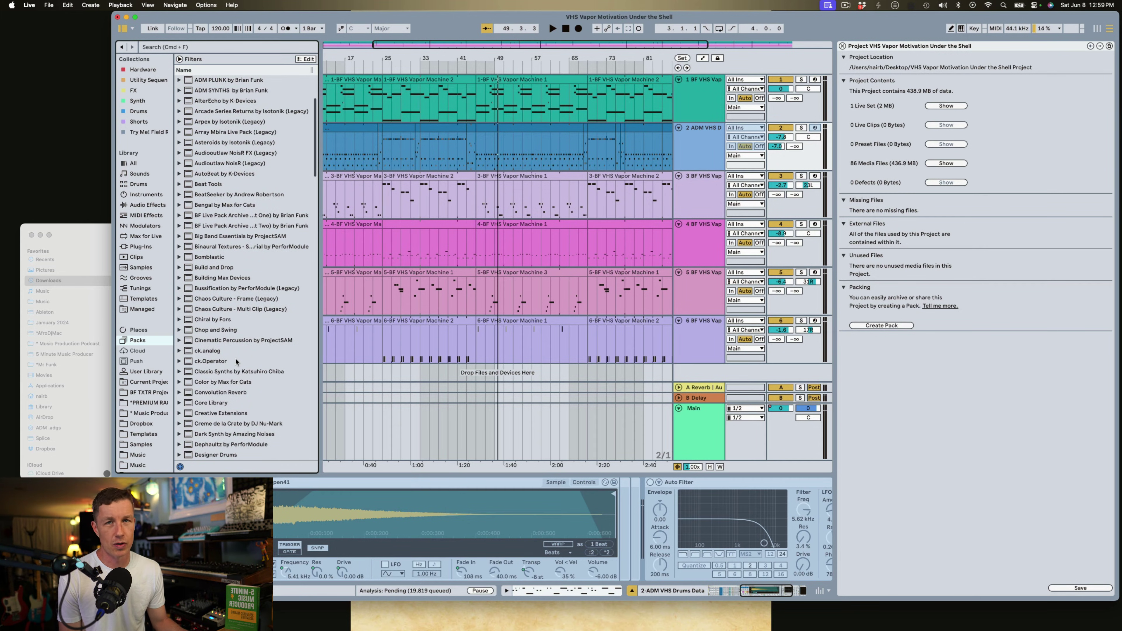
pyautogui.scroll(-20, 237, 357)
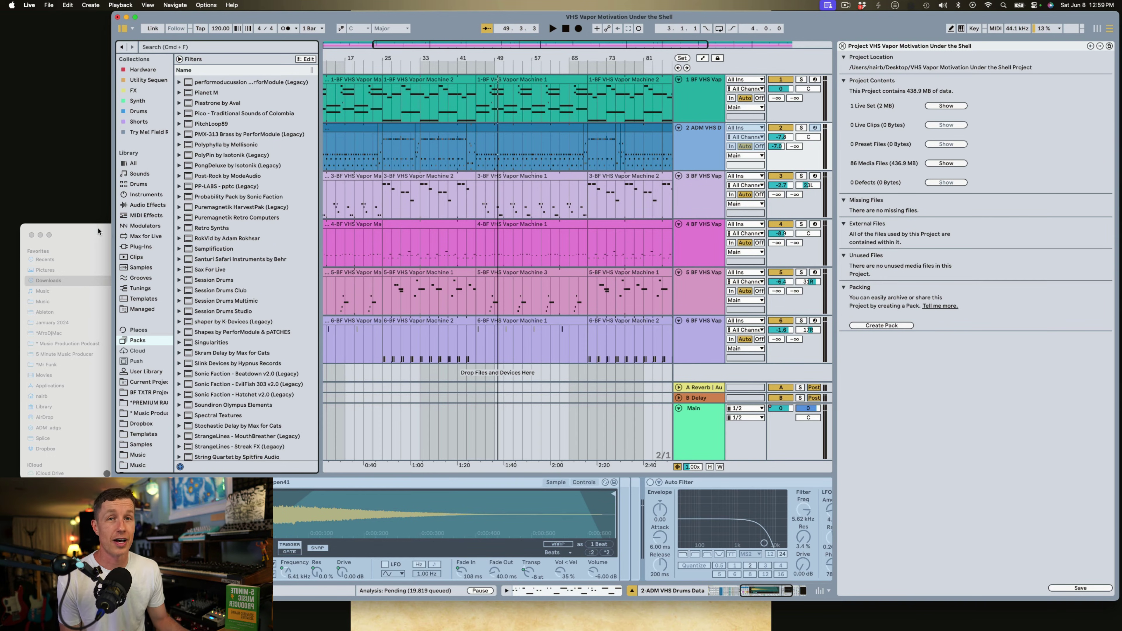
# Switch to Finder, extract VHS Vapor Motivation Under the Shell Project.zip on the Desktop and view the extracted folder's contents
pyautogui.click(69, 280)
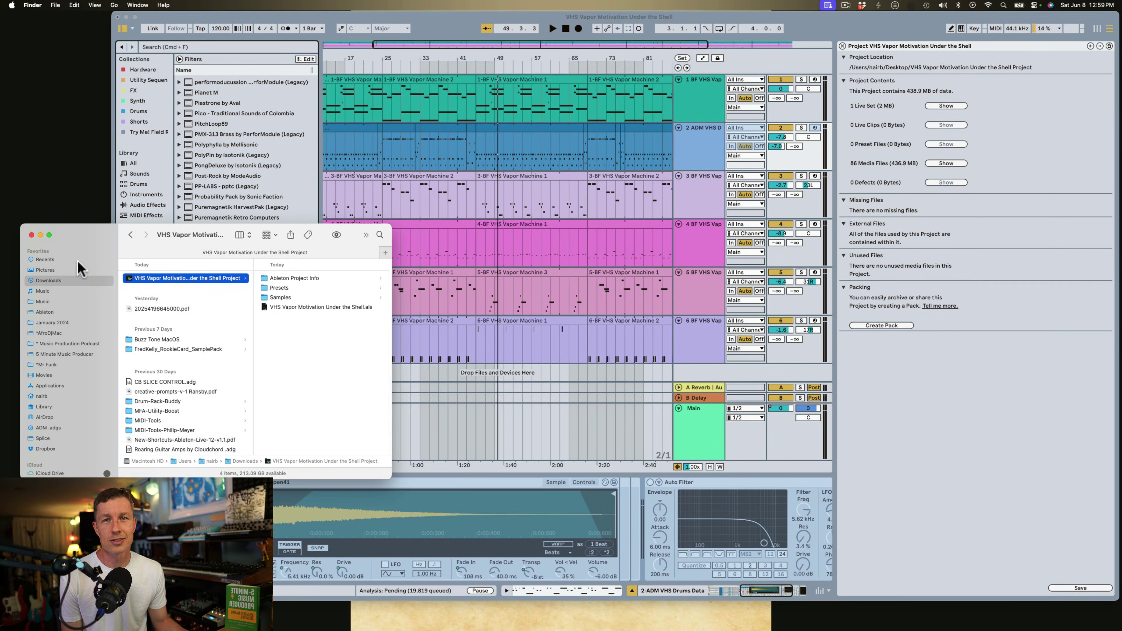
pyautogui.scroll(-2, 67, 372)
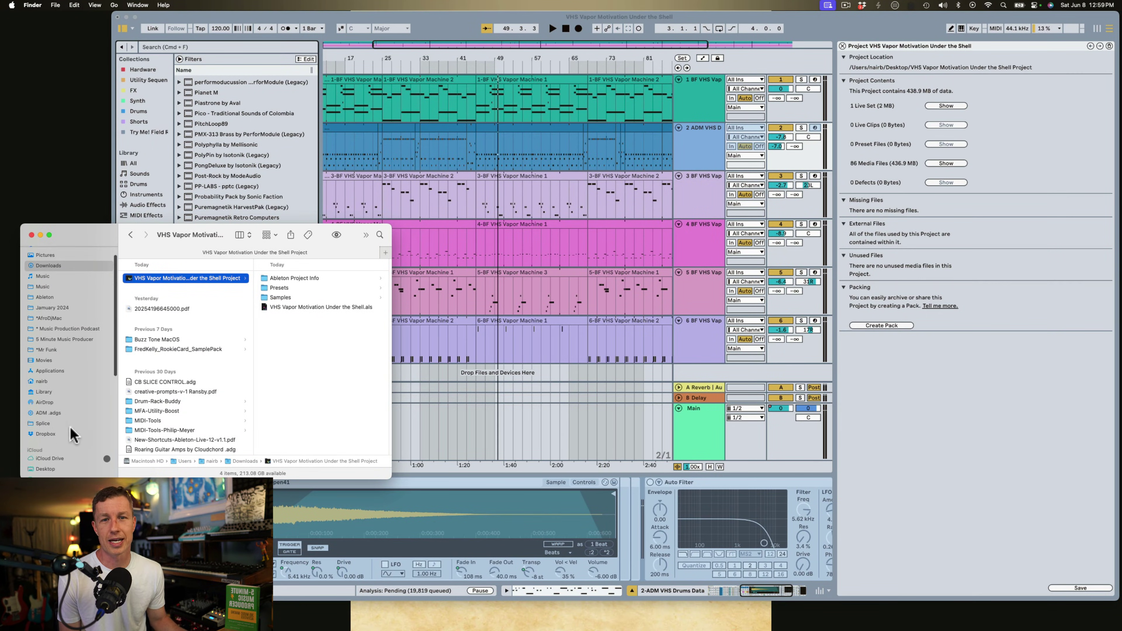
pyautogui.click(61, 468)
pyautogui.click(177, 330)
pyautogui.doubleClick(177, 330)
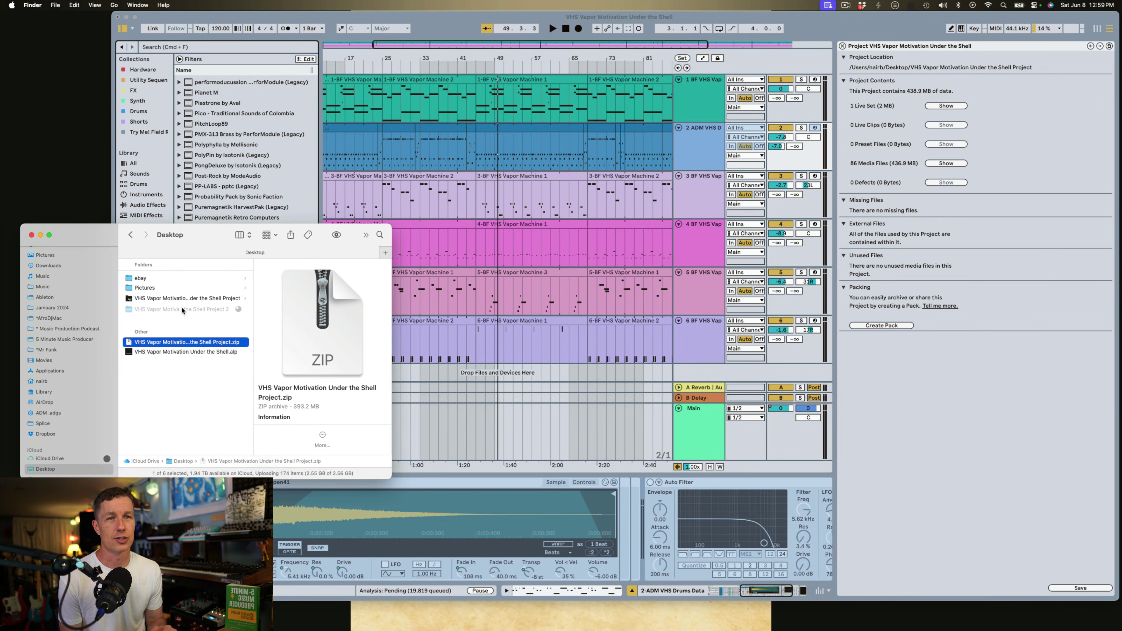
pyautogui.click(183, 310)
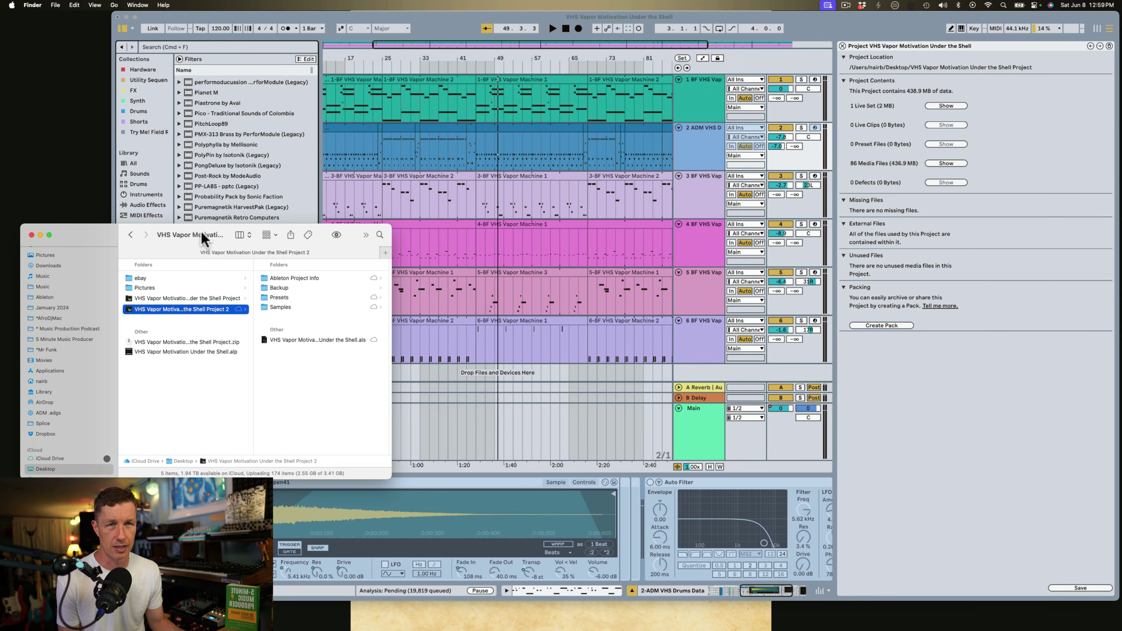
# In Ableton Live, collect all and save the set, including files from elsewhere, other Projects, the User Library and Factory Packs
pyautogui.press('super+Tab')
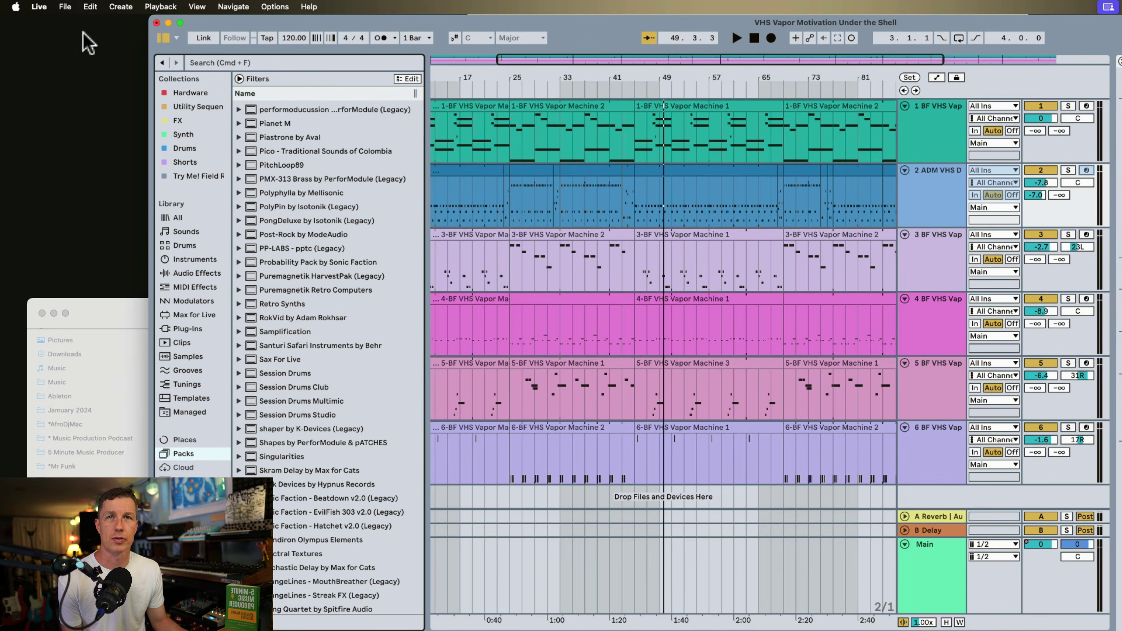
pyautogui.click(65, 7)
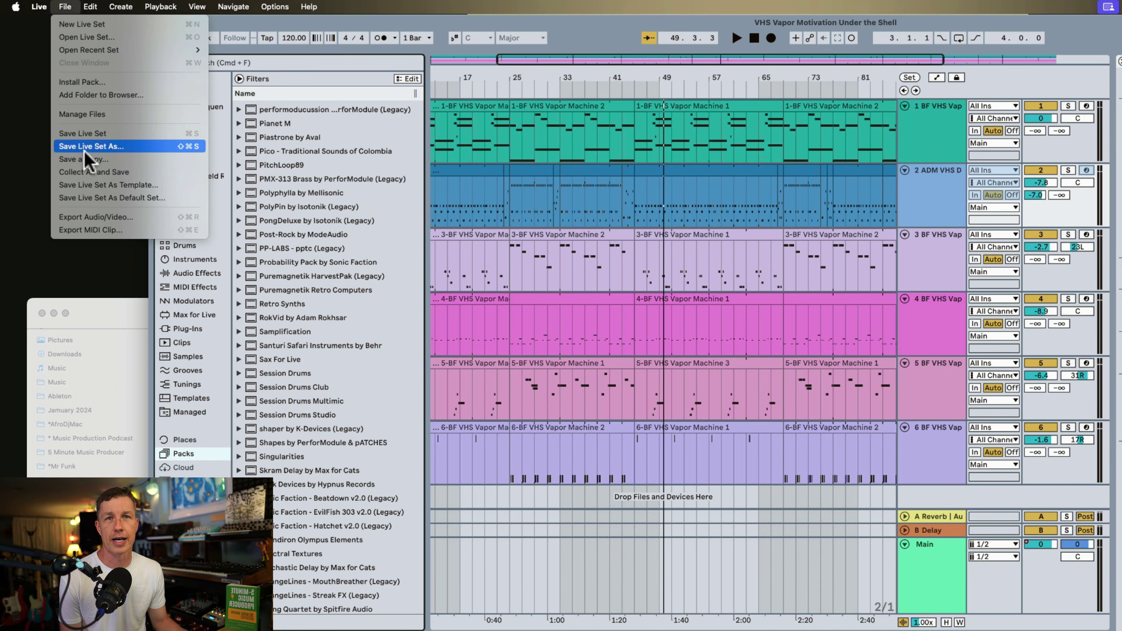
pyautogui.click(95, 172)
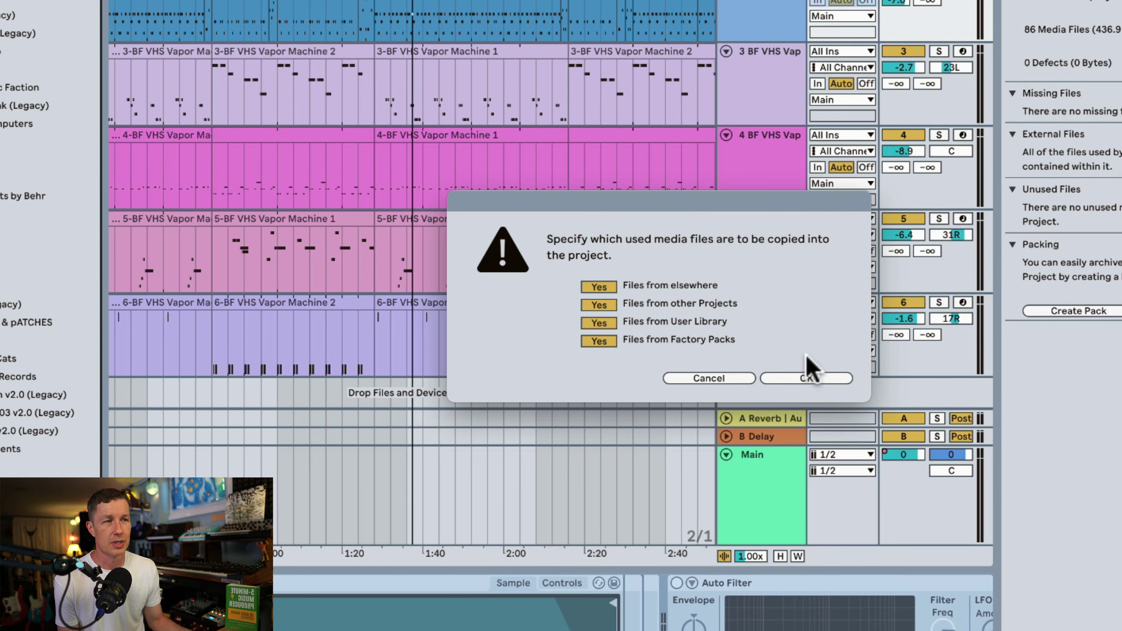
pyautogui.click(803, 378)
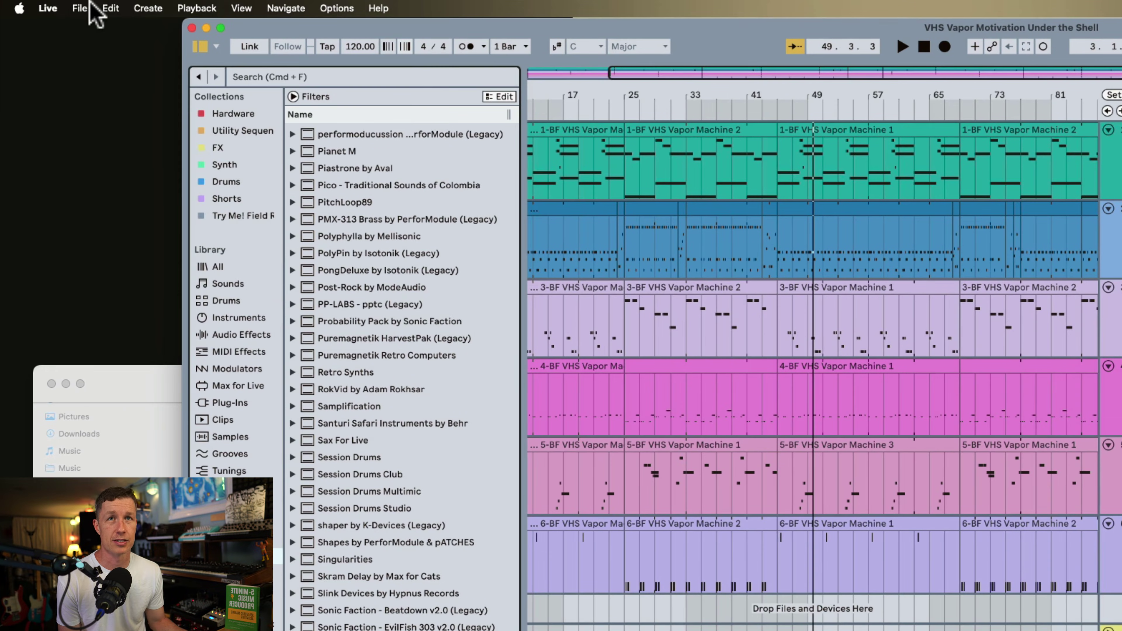
# Export all individual tracks as 32-bit, 44100 Hz WAV files into the VHS Vapor Motivation Under the Shell Project 2 folder on the Desktop
pyautogui.click(49, 7)
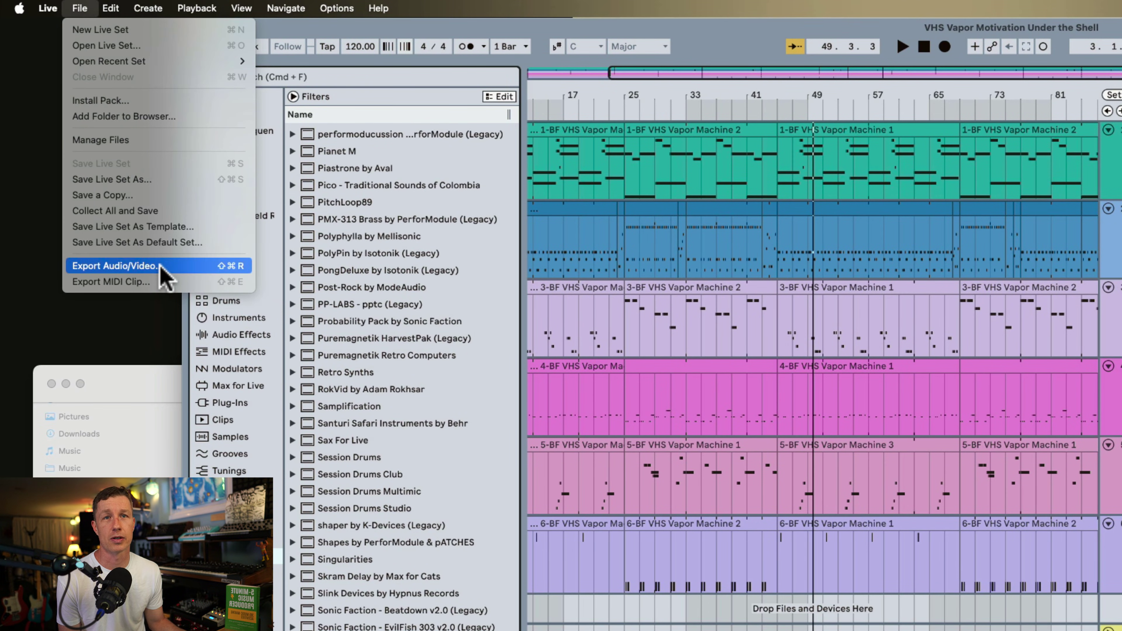
pyautogui.click(172, 266)
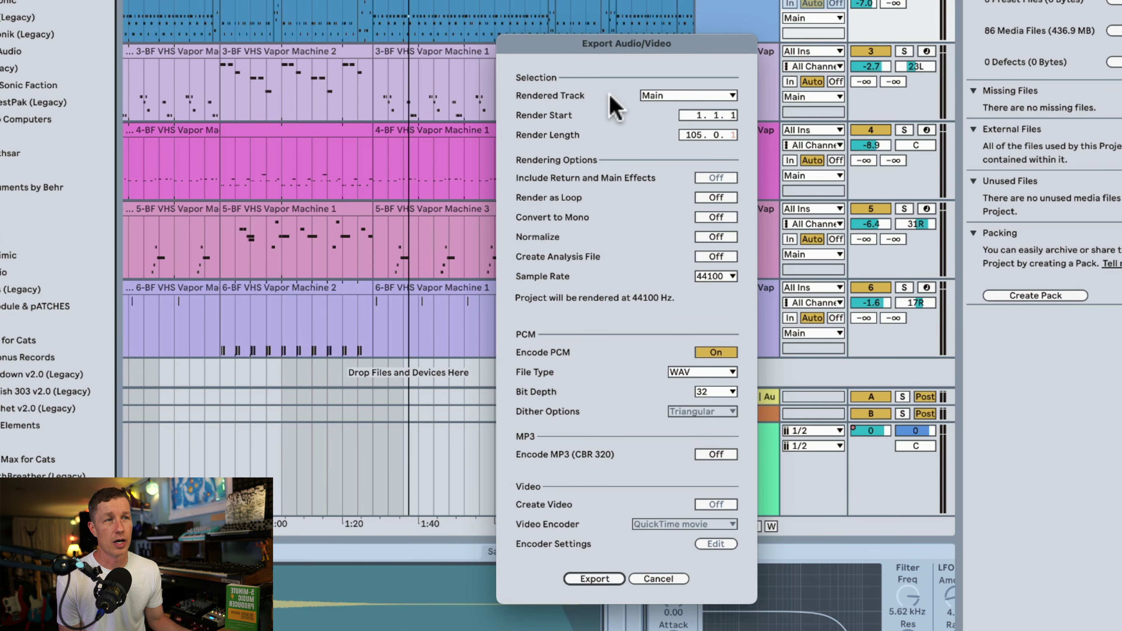
pyautogui.click(687, 96)
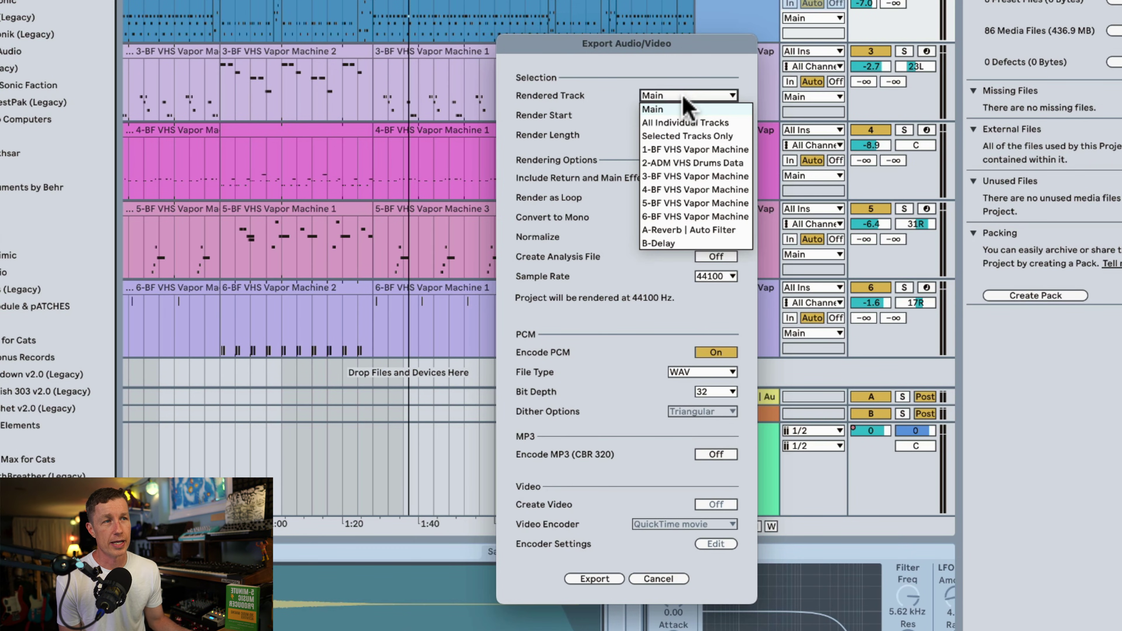
pyautogui.click(697, 123)
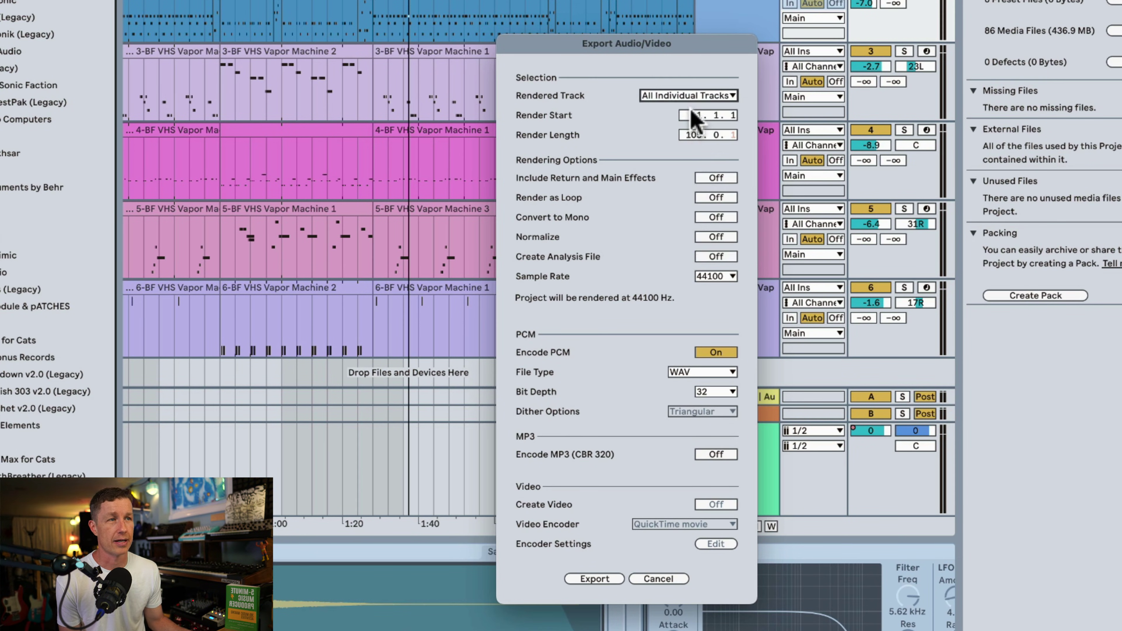
pyautogui.click(612, 583)
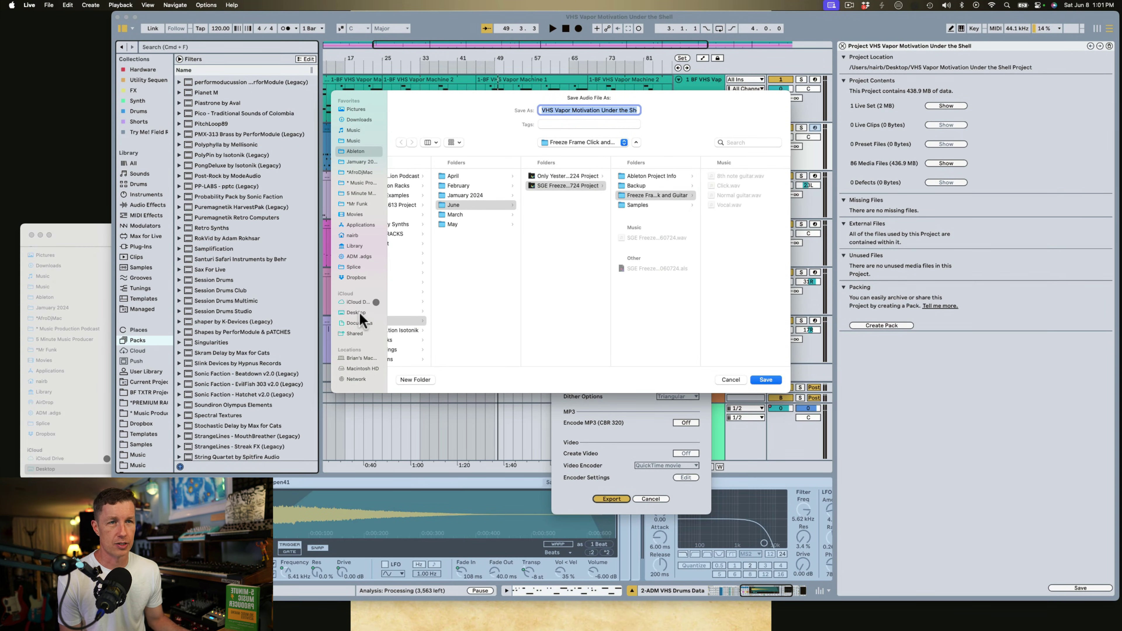
pyautogui.click(360, 312)
pyautogui.click(445, 206)
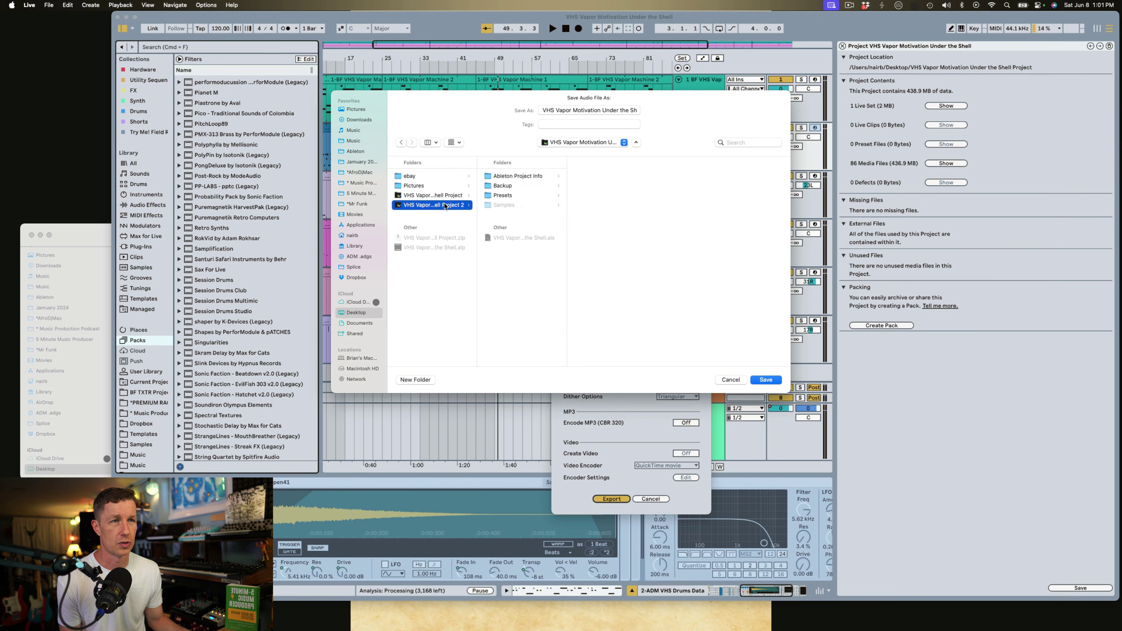
pyautogui.press('Return')
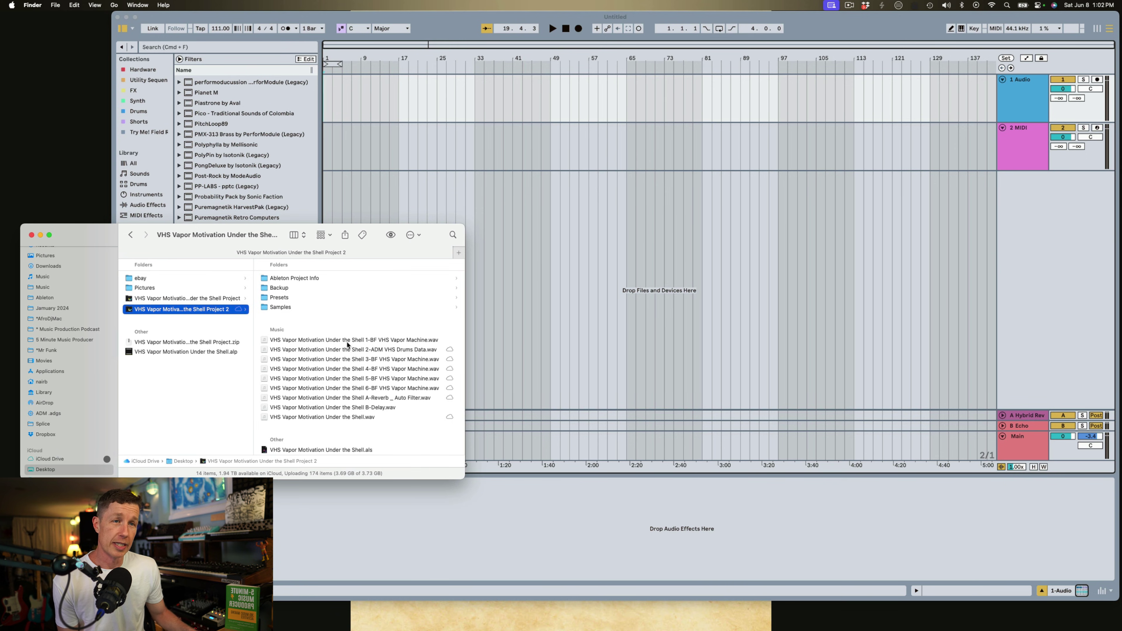
# Place the eight exported stems, 1-BF VHS Vapor Machine through B-Delay, on separate tracks at the start of the untitled set's arrangement
pyautogui.click(347, 340)
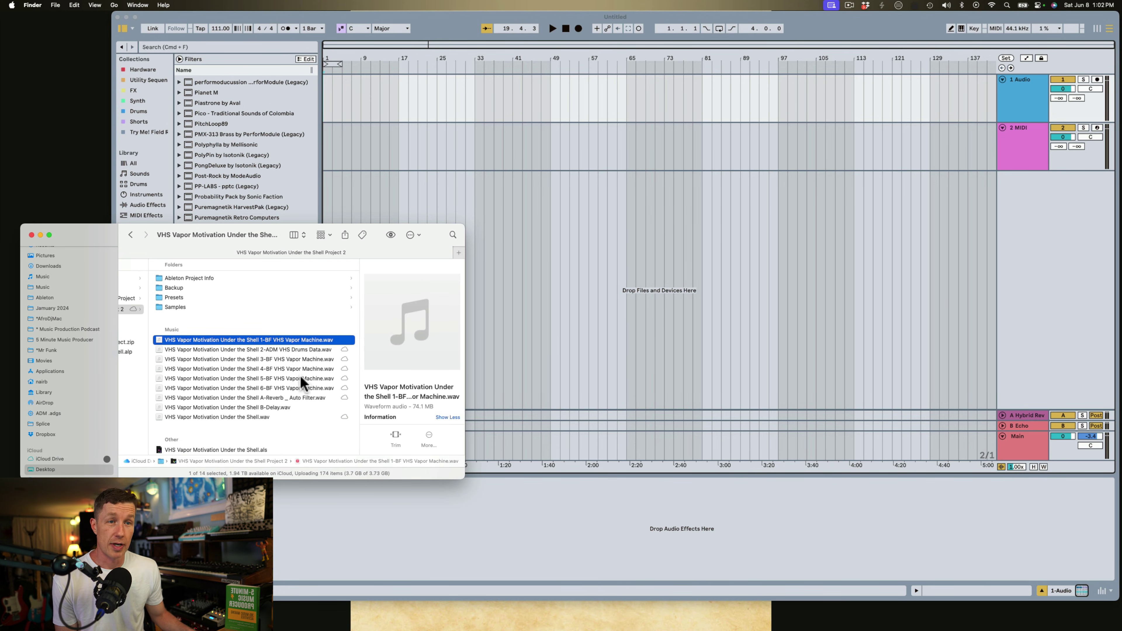
pyautogui.keyDown('shift'); pyautogui.click(276, 409); pyautogui.keyUp('shift')
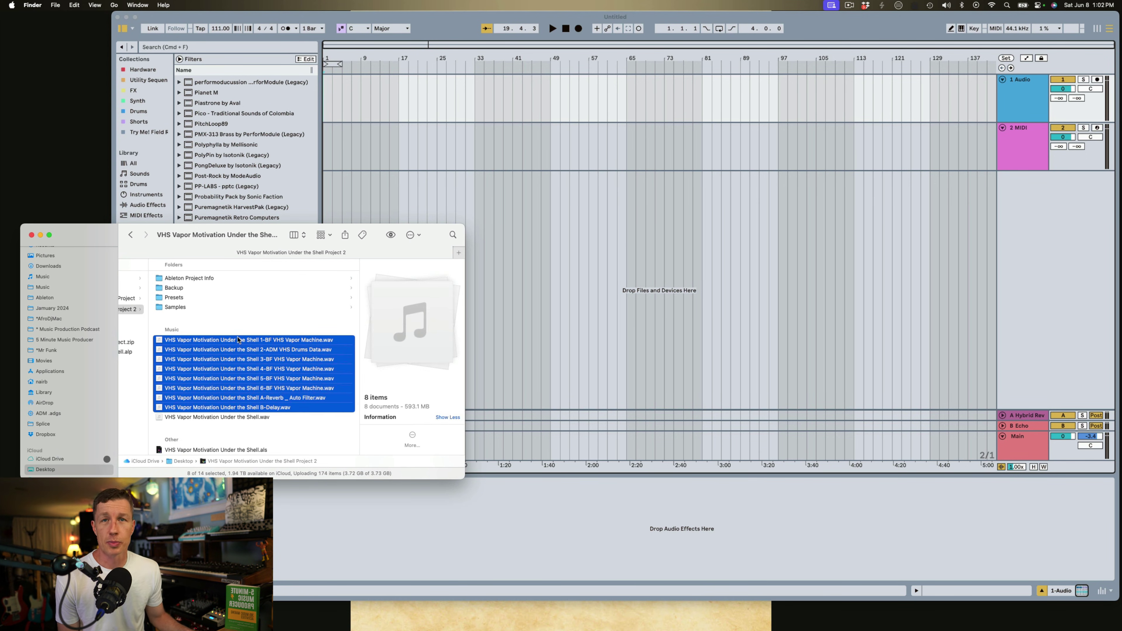
pyautogui.moveTo(227, 345); pyautogui.dragTo(329, 182)
pyautogui.scroll(2, 411, 226)
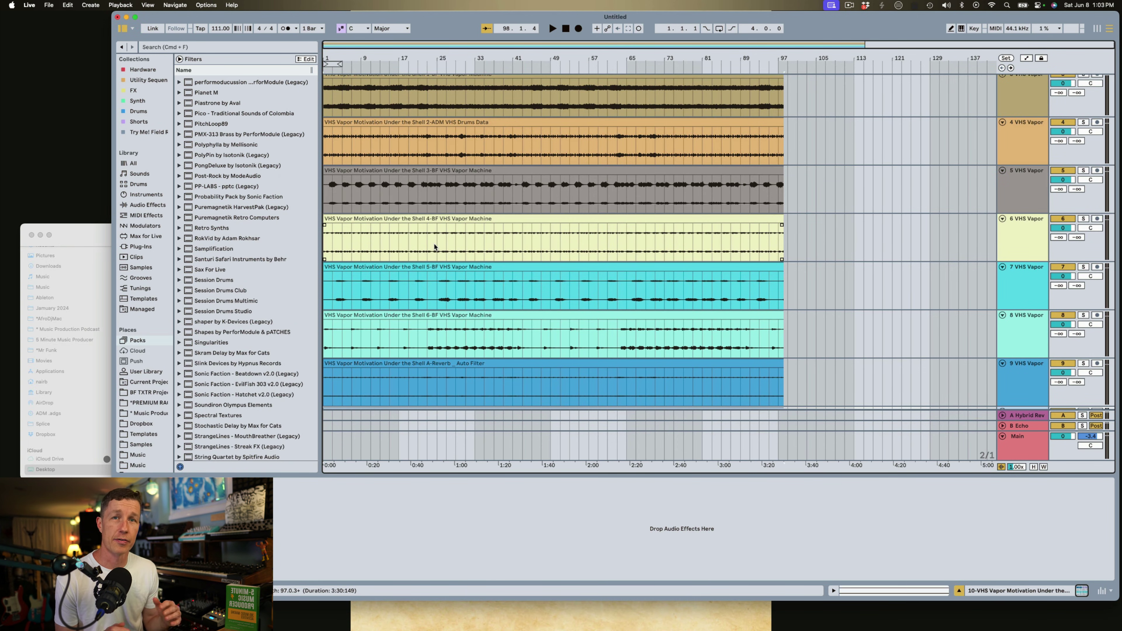